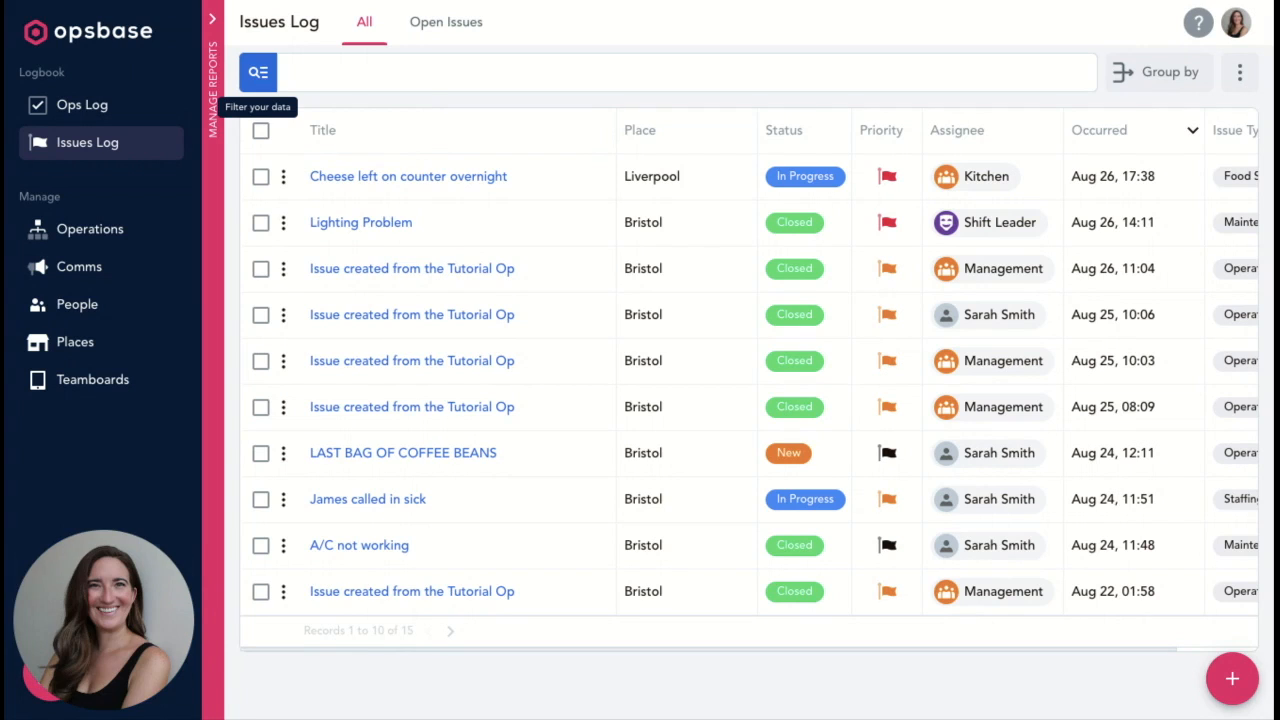
Step: Filter the Issues Log to type Operational with the statuses New and In progress
left_click(258, 72)
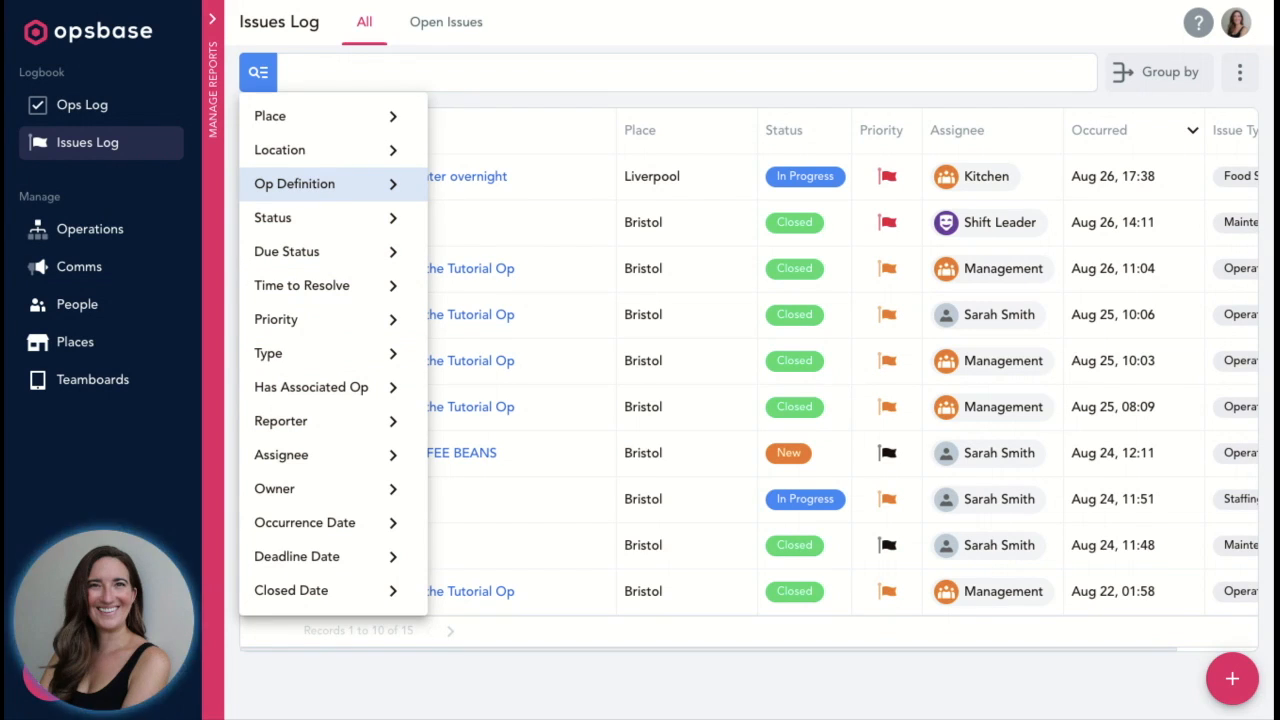
left_click(341, 366)
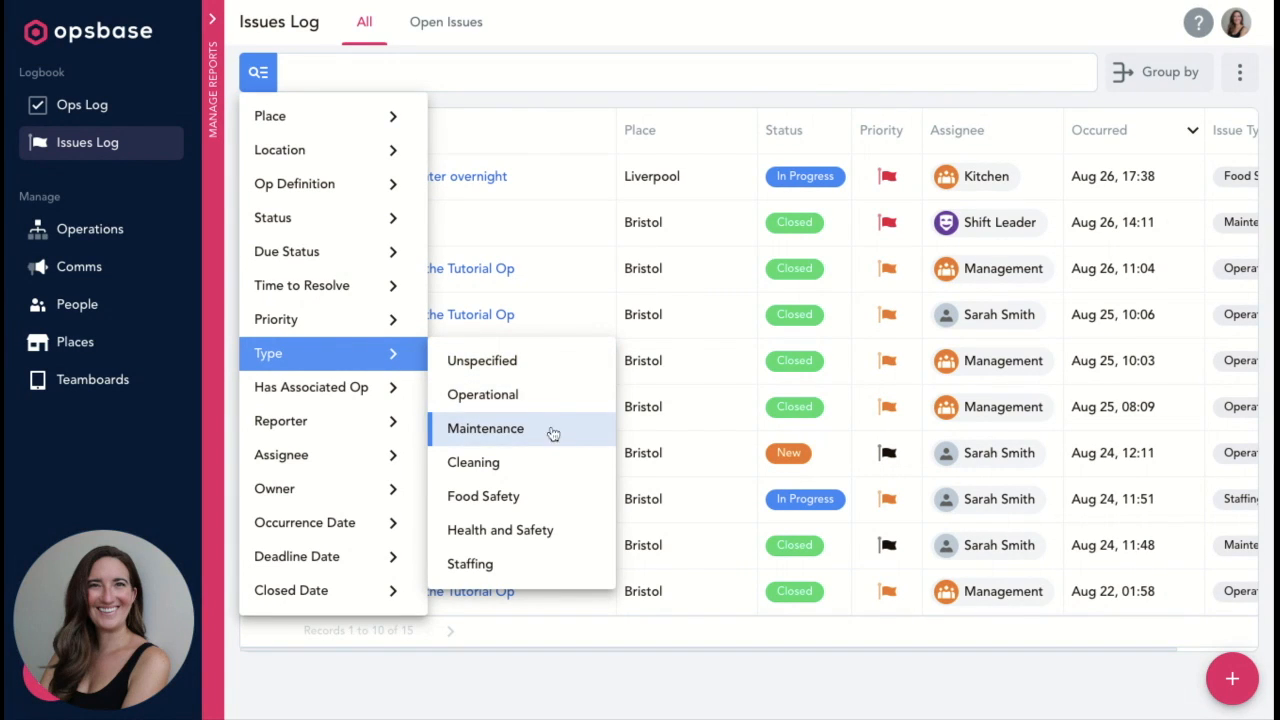
left_click(531, 399)
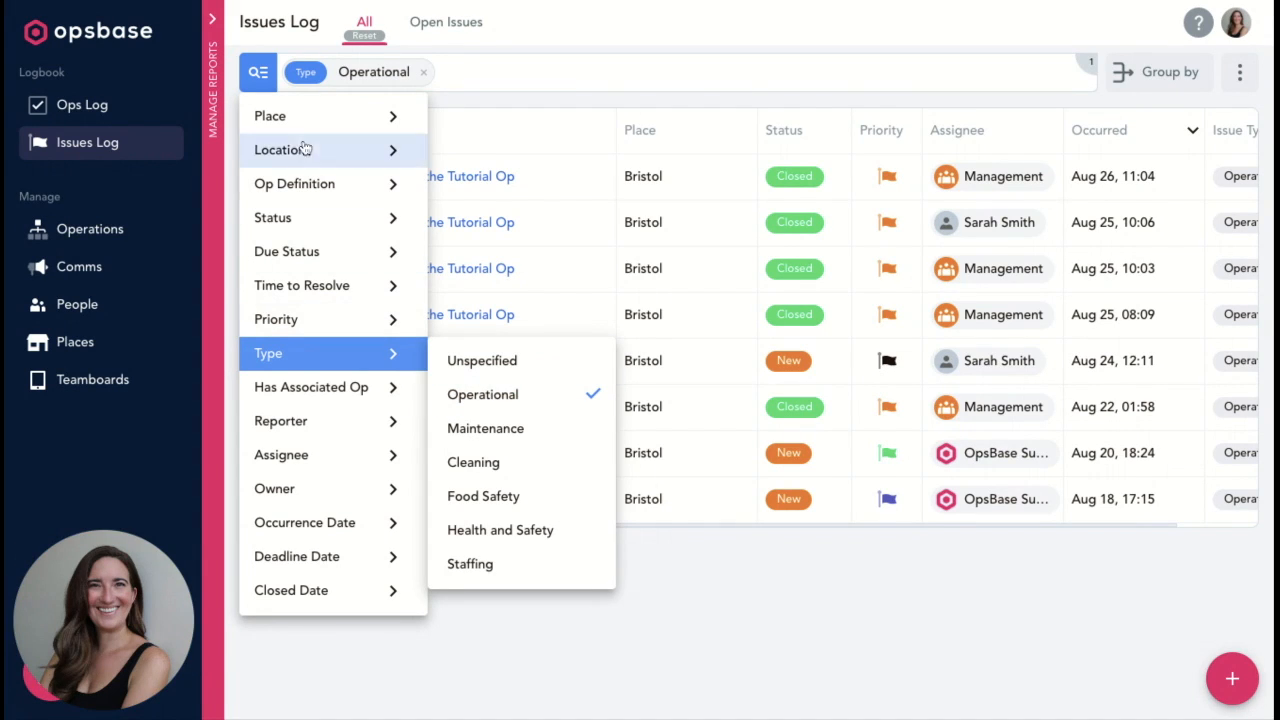
left_click(313, 222)
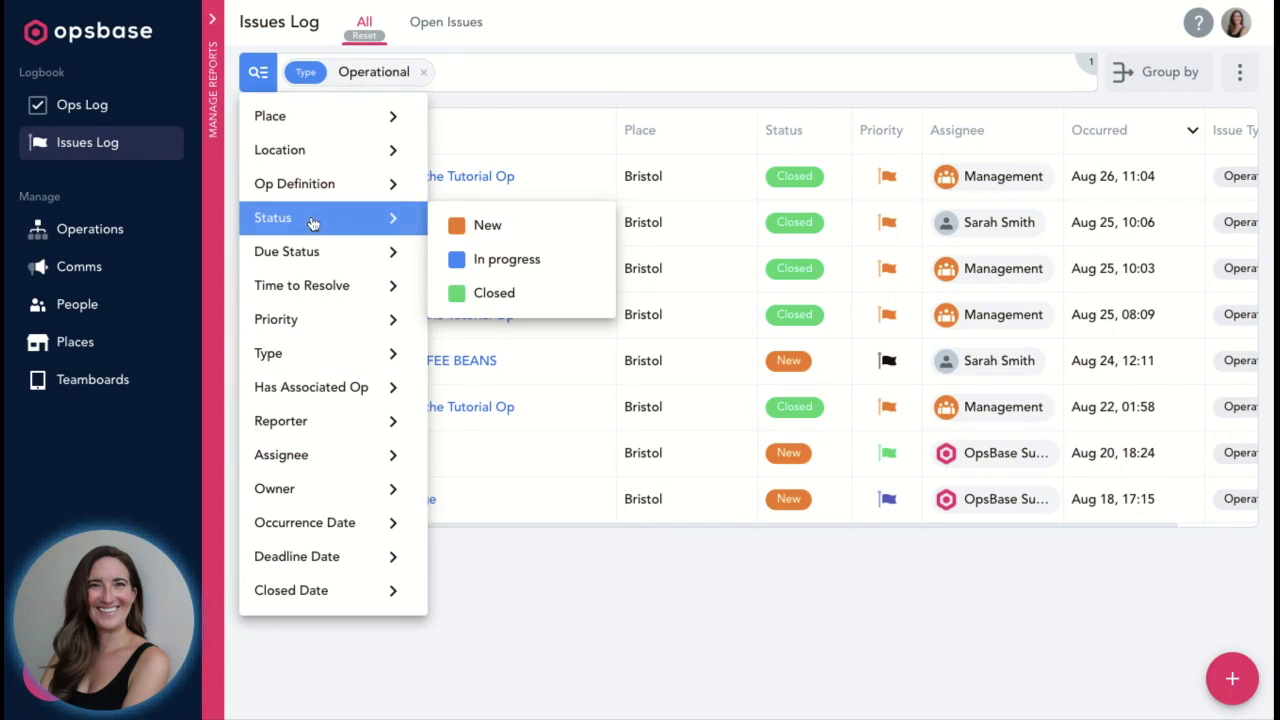
left_click(505, 229)
left_click(507, 268)
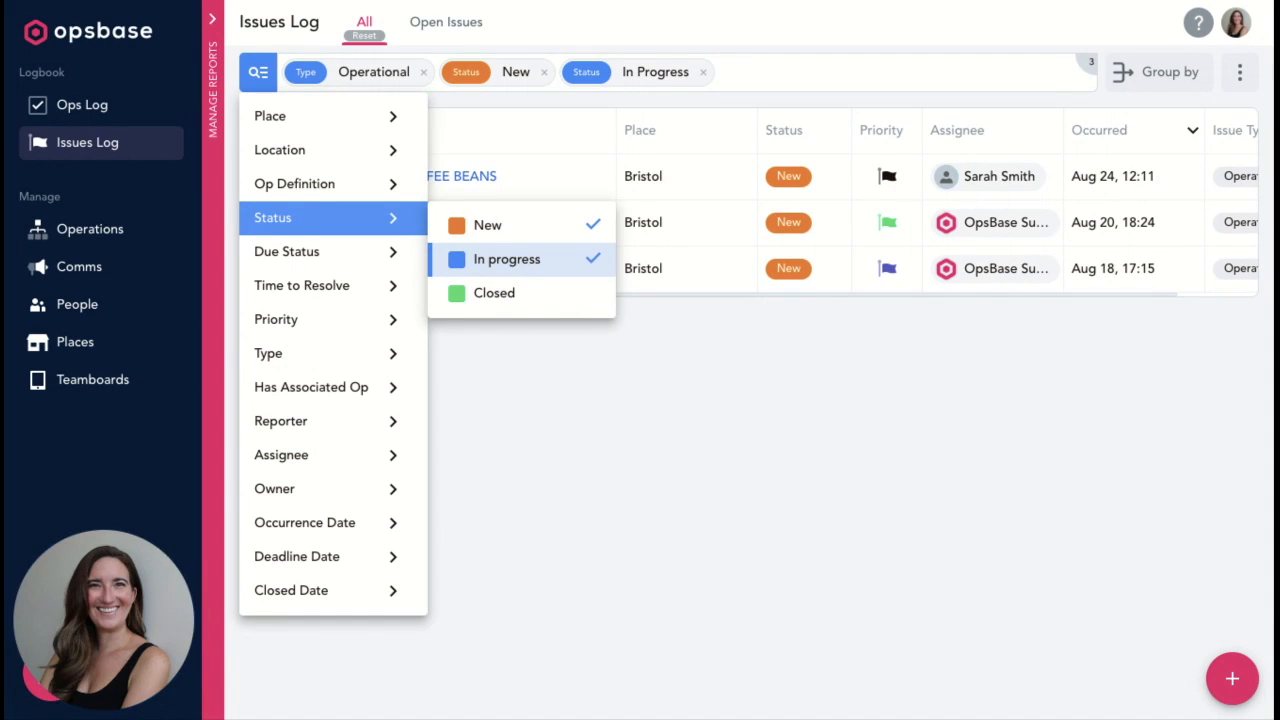
left_click(627, 417)
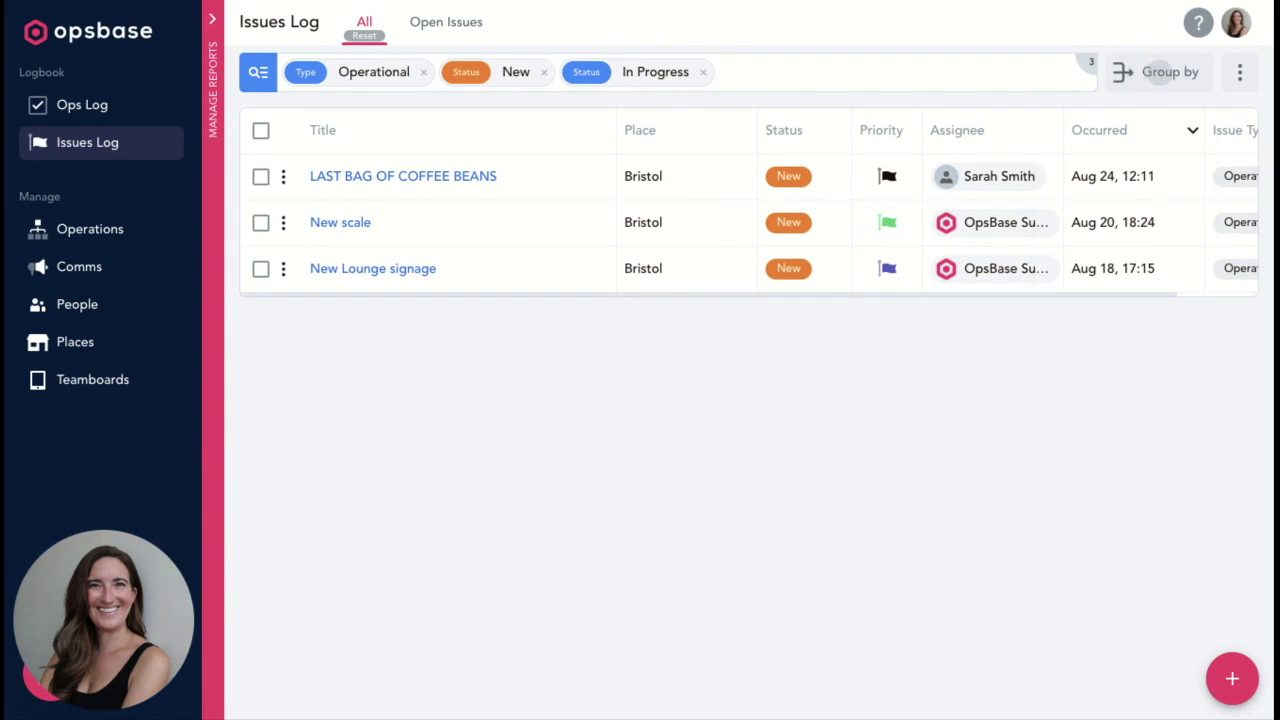
Step: Group the filtered issues by Place first and by Priority within each place
left_click(1157, 72)
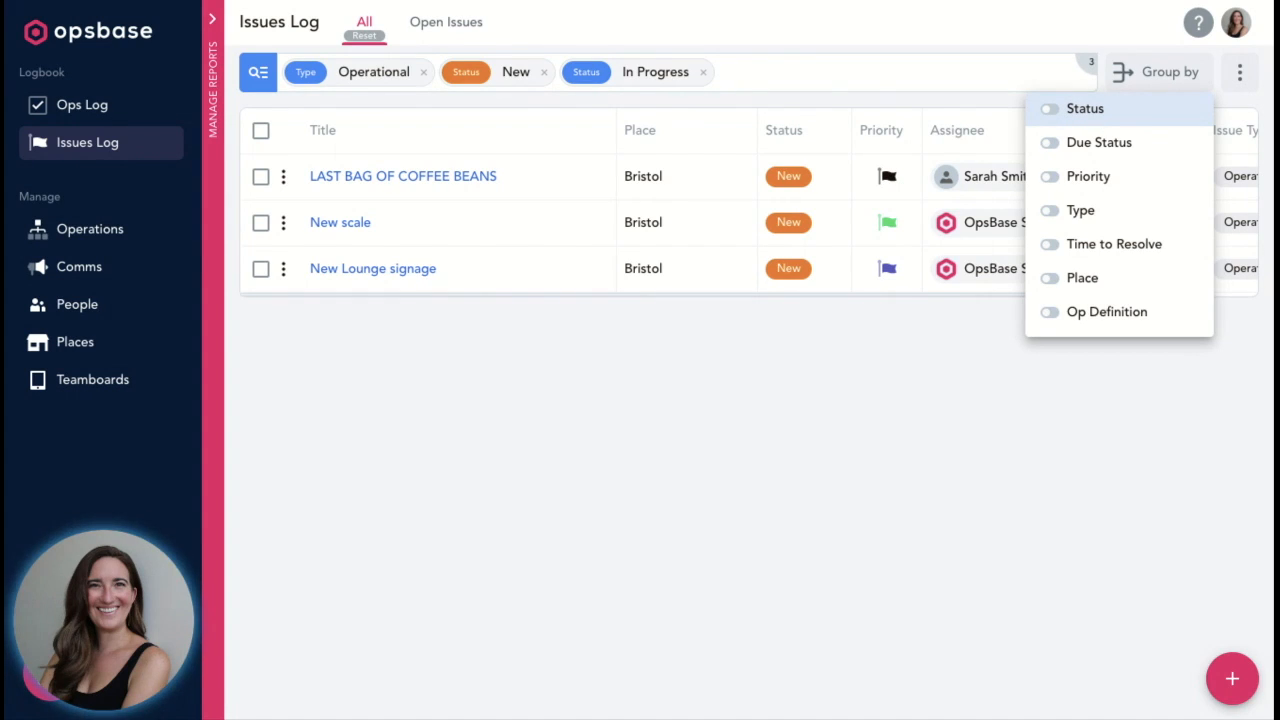
left_click(1050, 280)
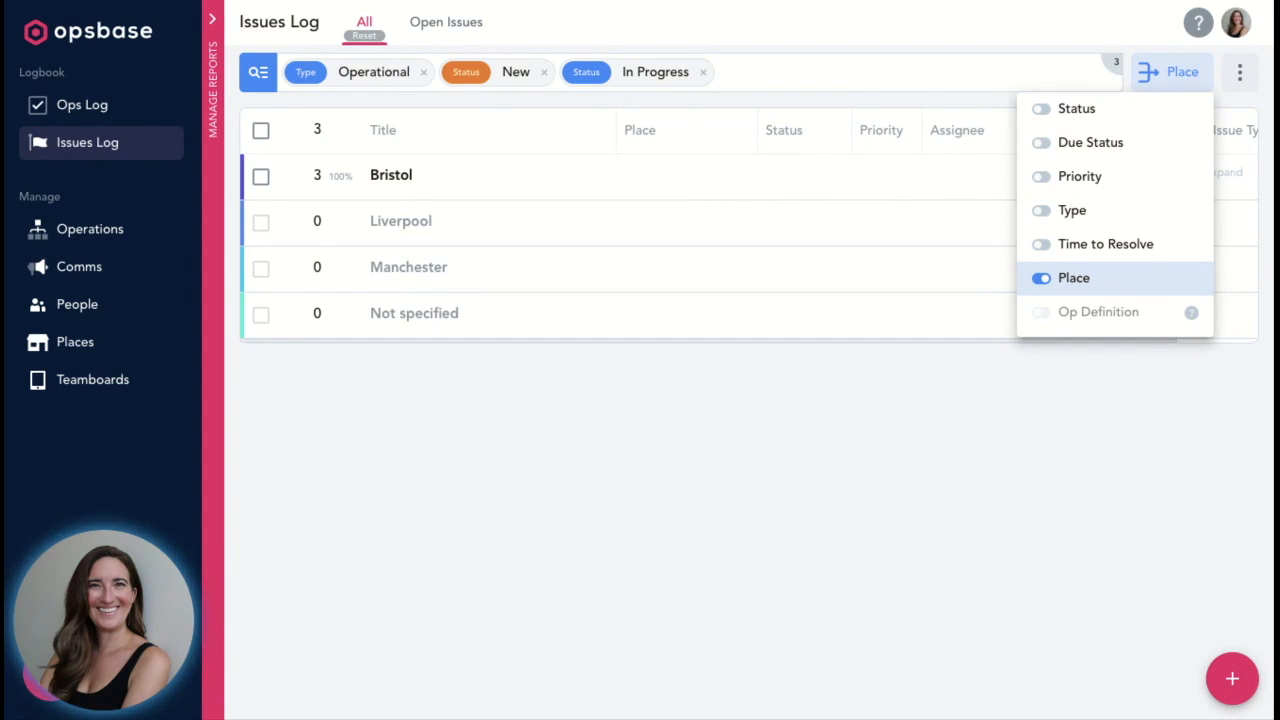
left_click(1043, 177)
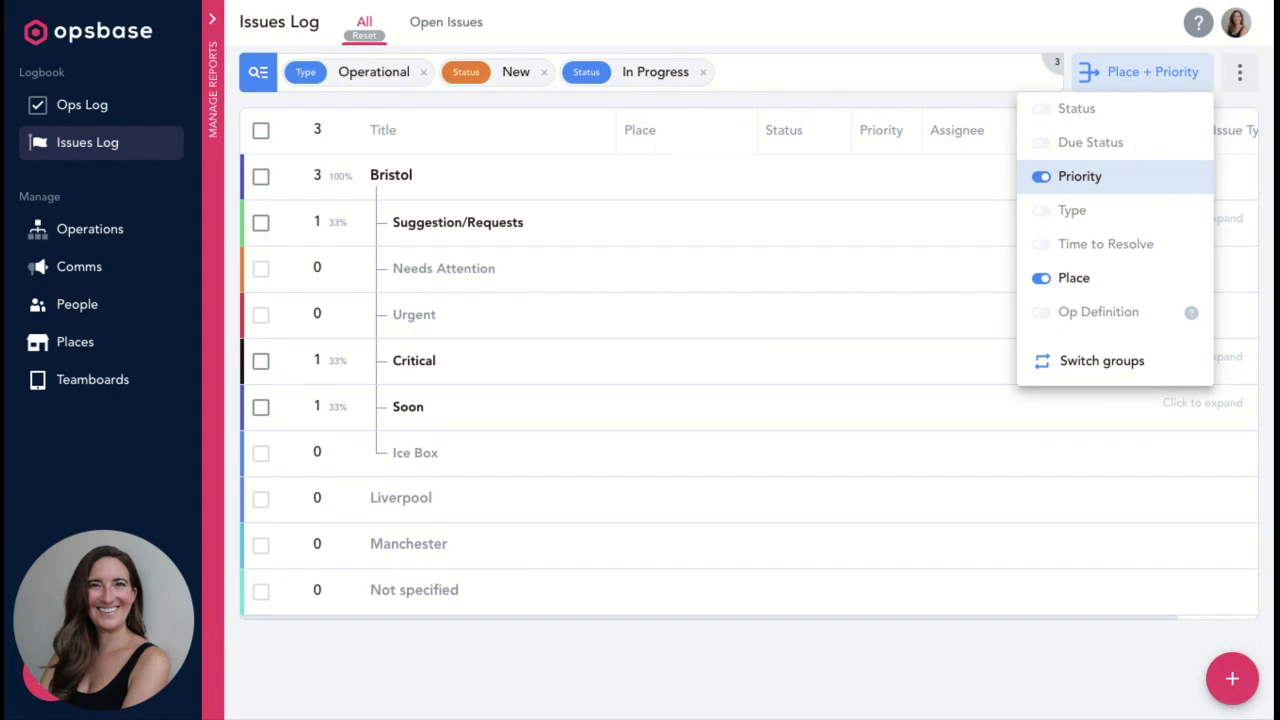
left_click(1097, 370)
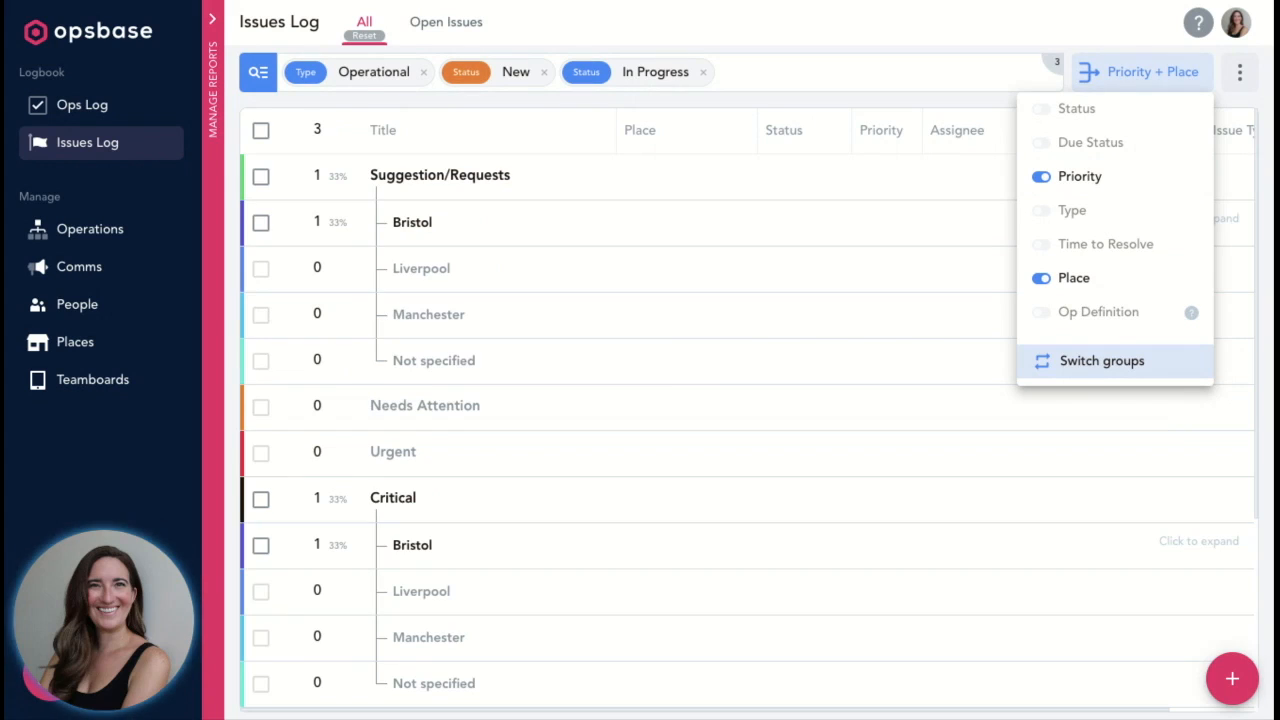
left_click(1098, 367)
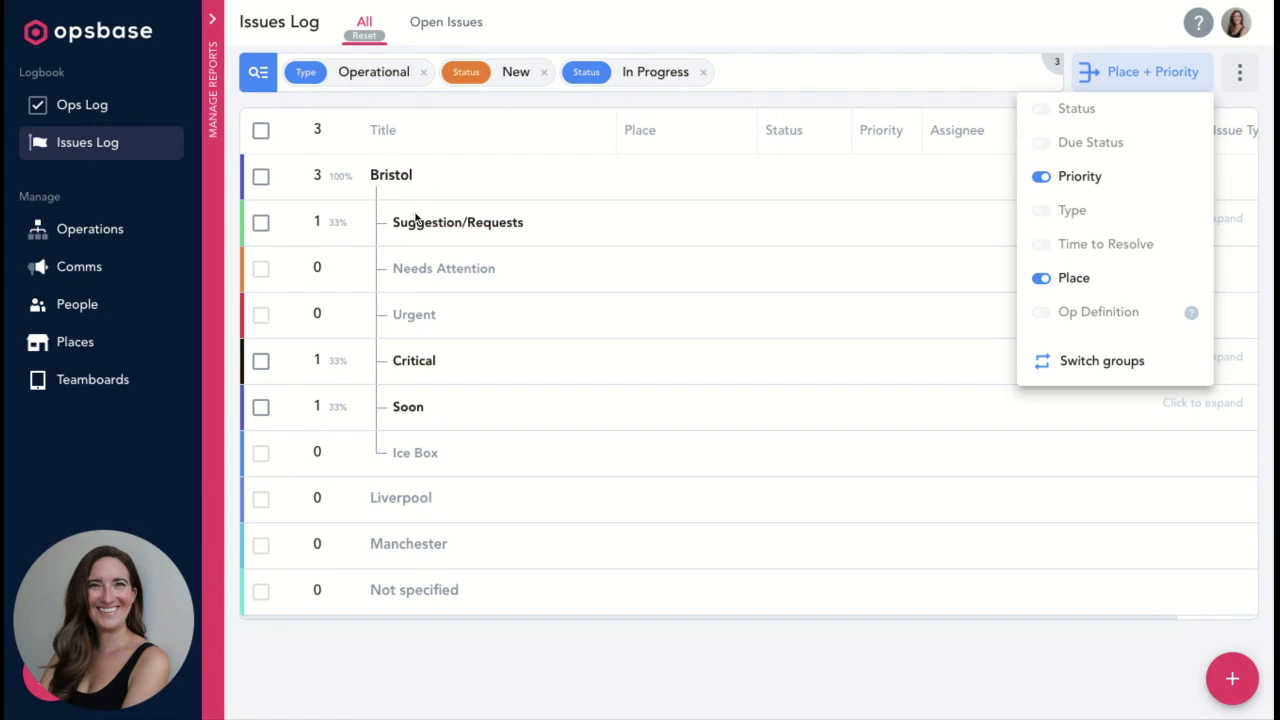
left_click(1125, 72)
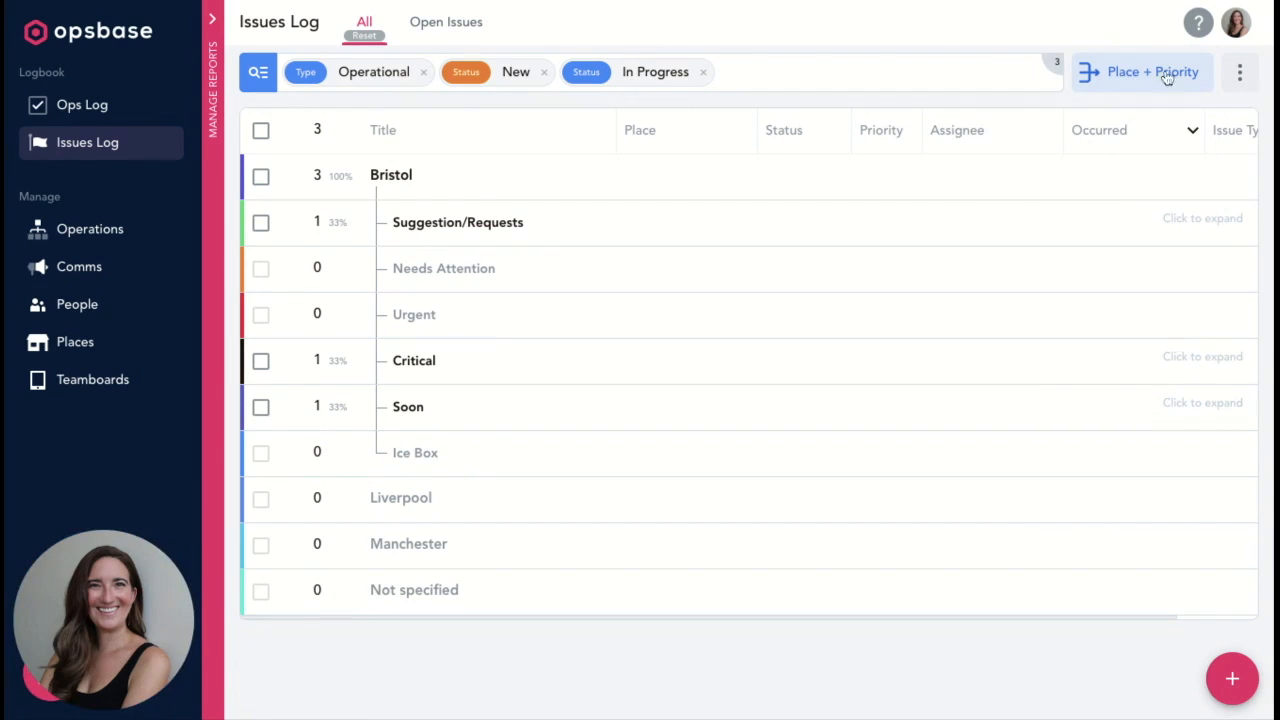
Step: Expand all issue groups and show the Place and Priority charts beside the list
left_click(1240, 74)
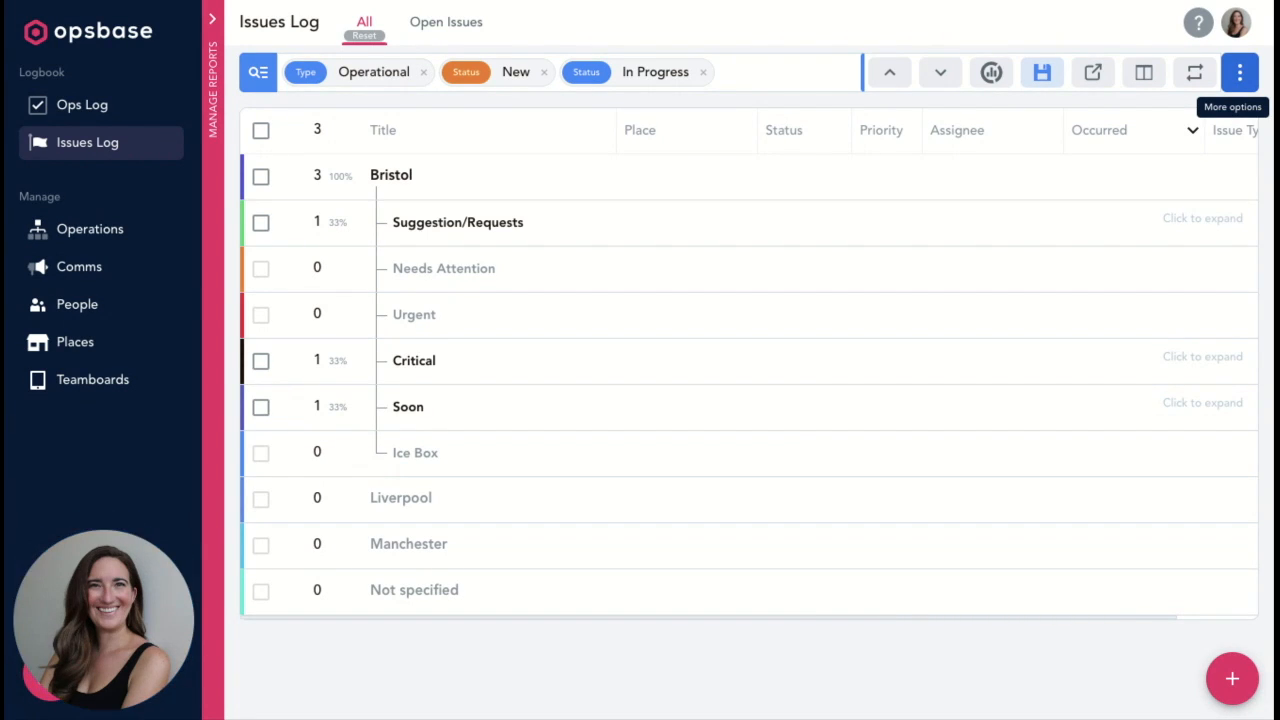
left_click(943, 80)
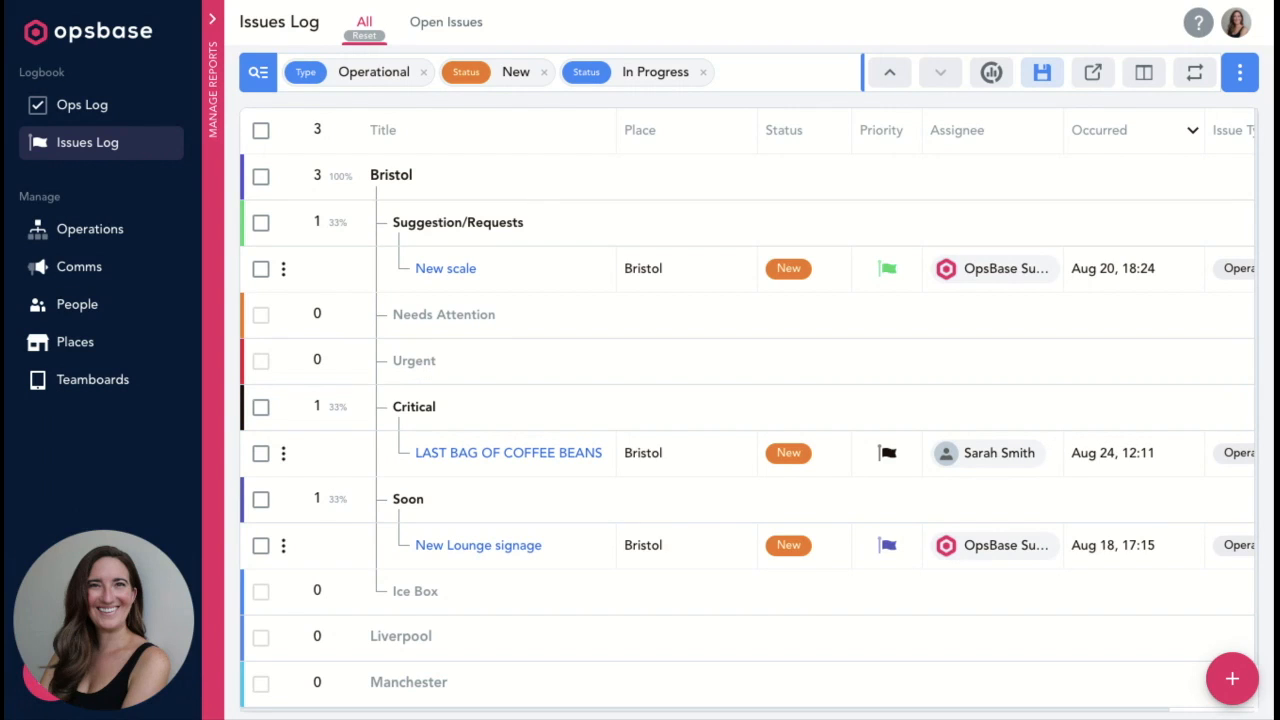
left_click(992, 76)
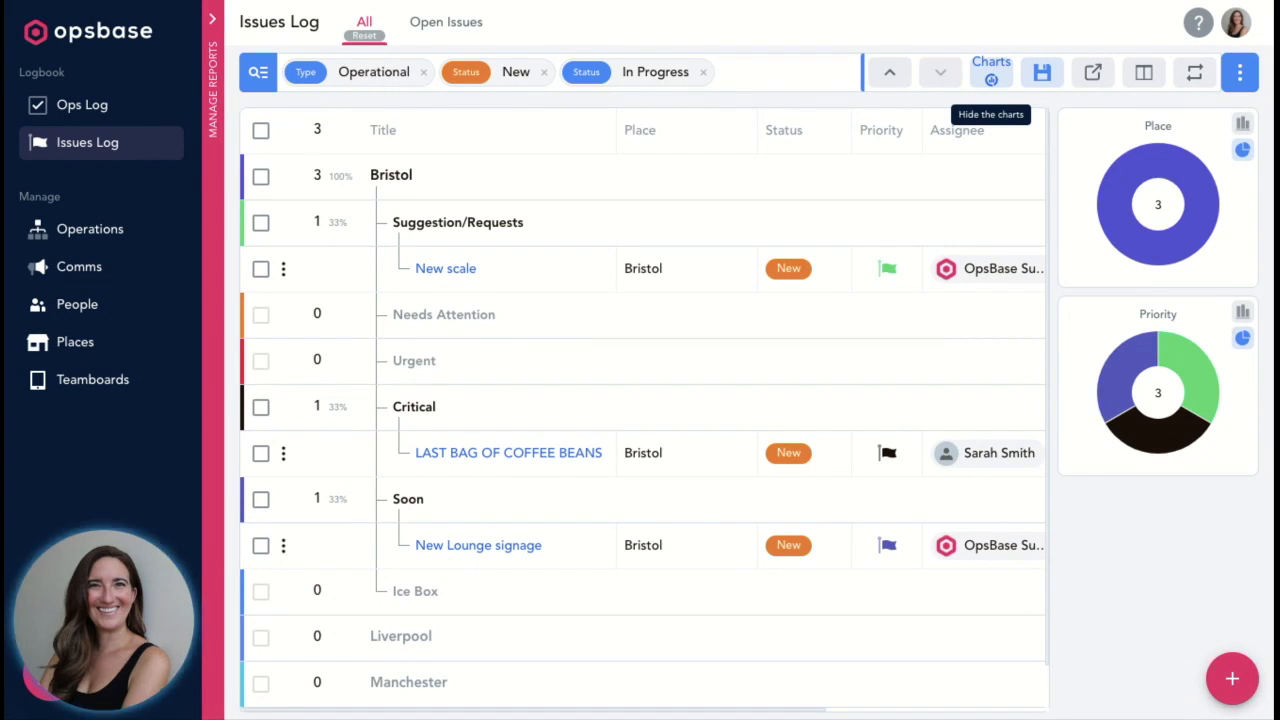
left_click(1093, 72)
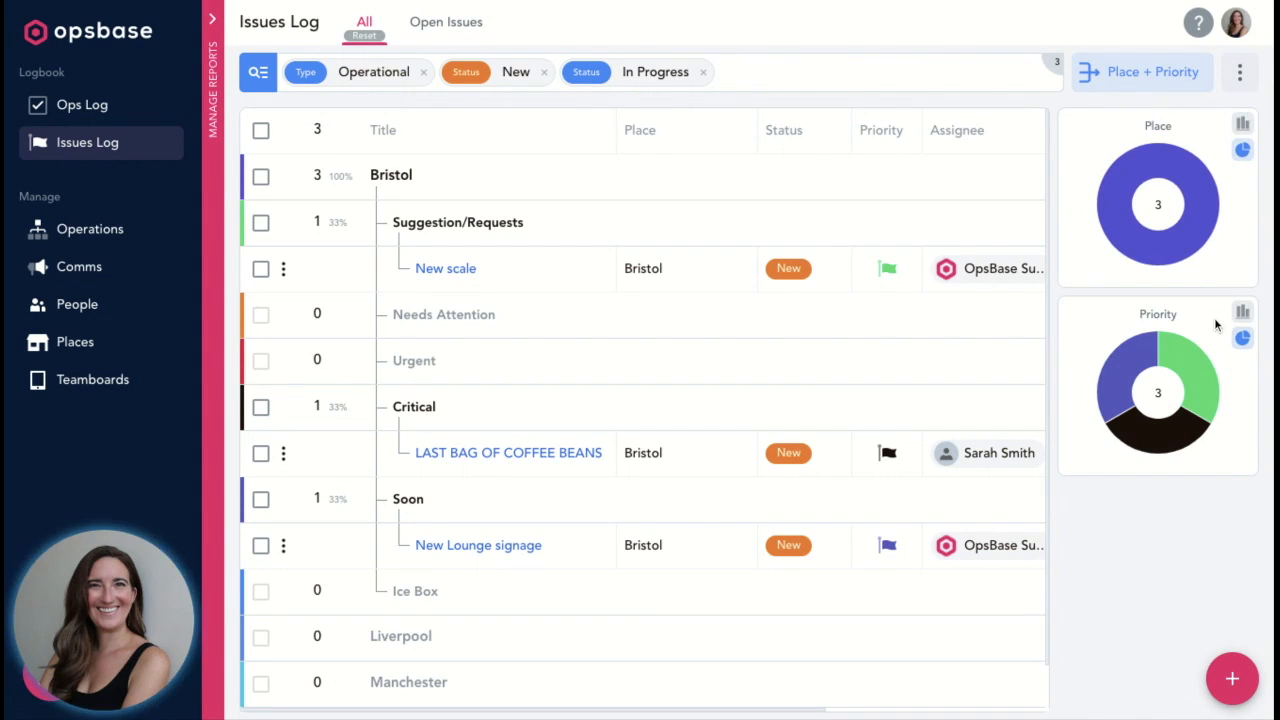
Step: Add the Updated, Reported by and Comment columns to the issues list
left_click(1239, 71)
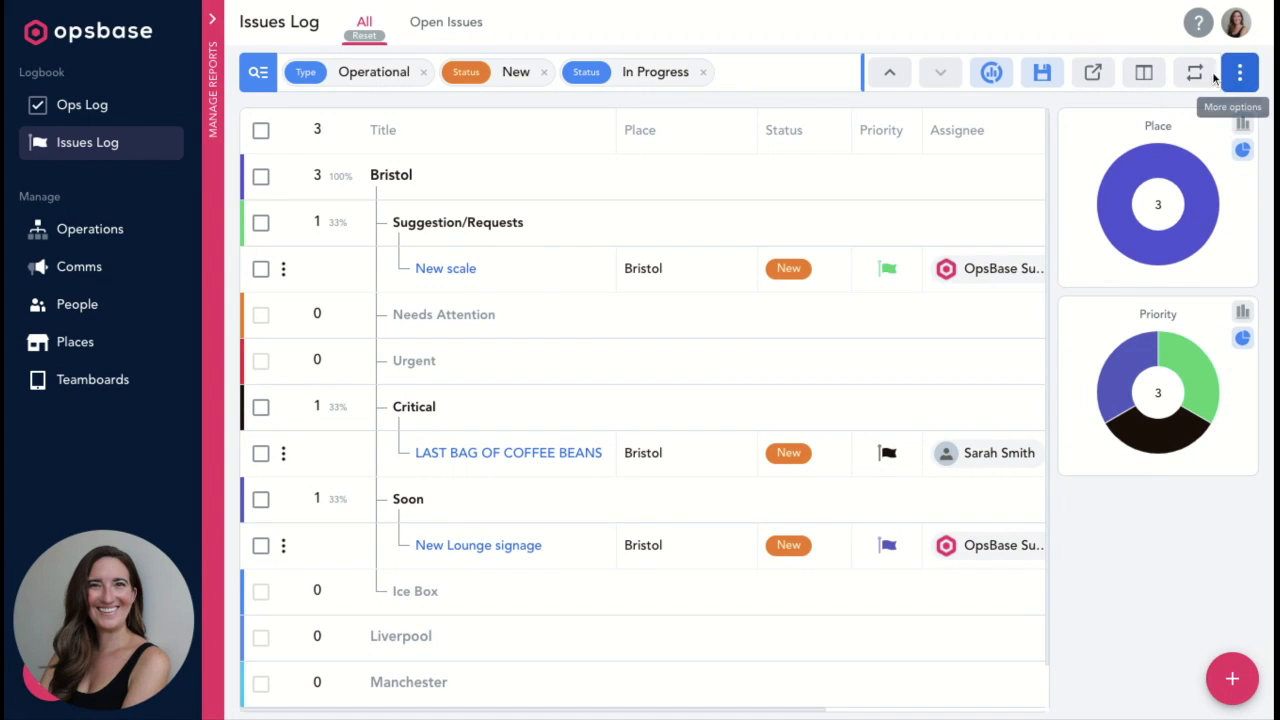
left_click(1145, 80)
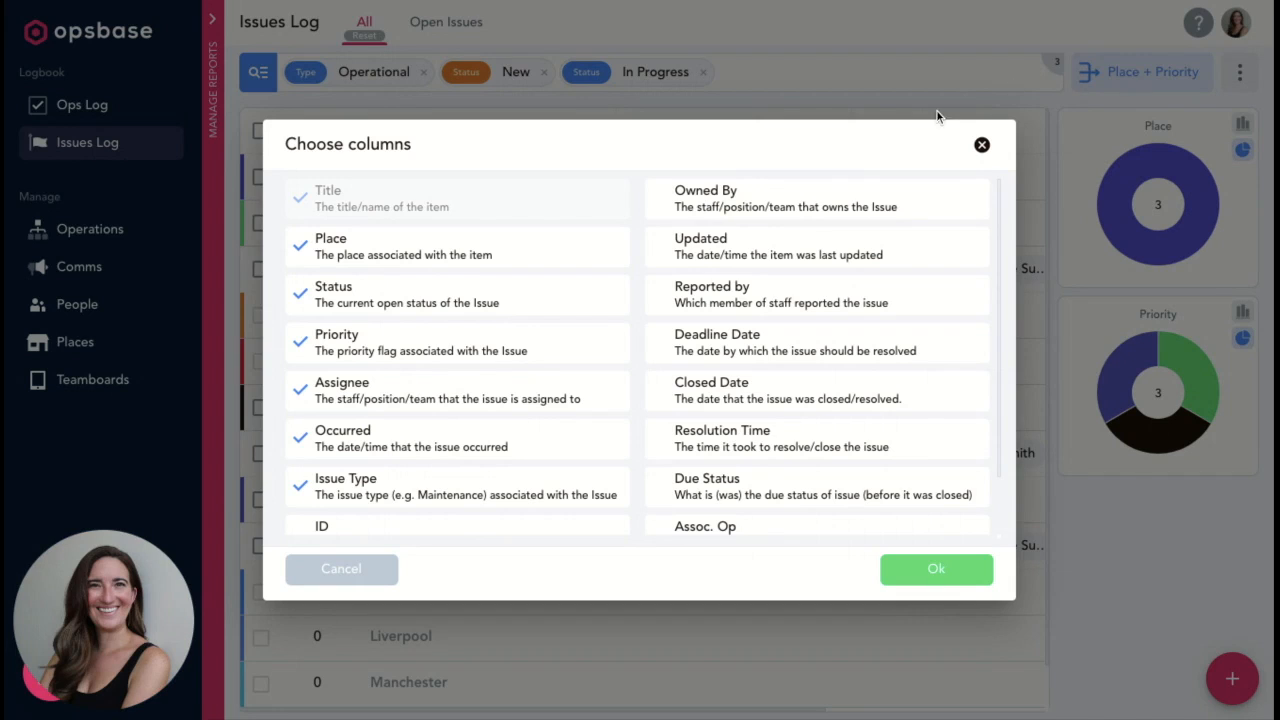
left_click(801, 264)
left_click(791, 298)
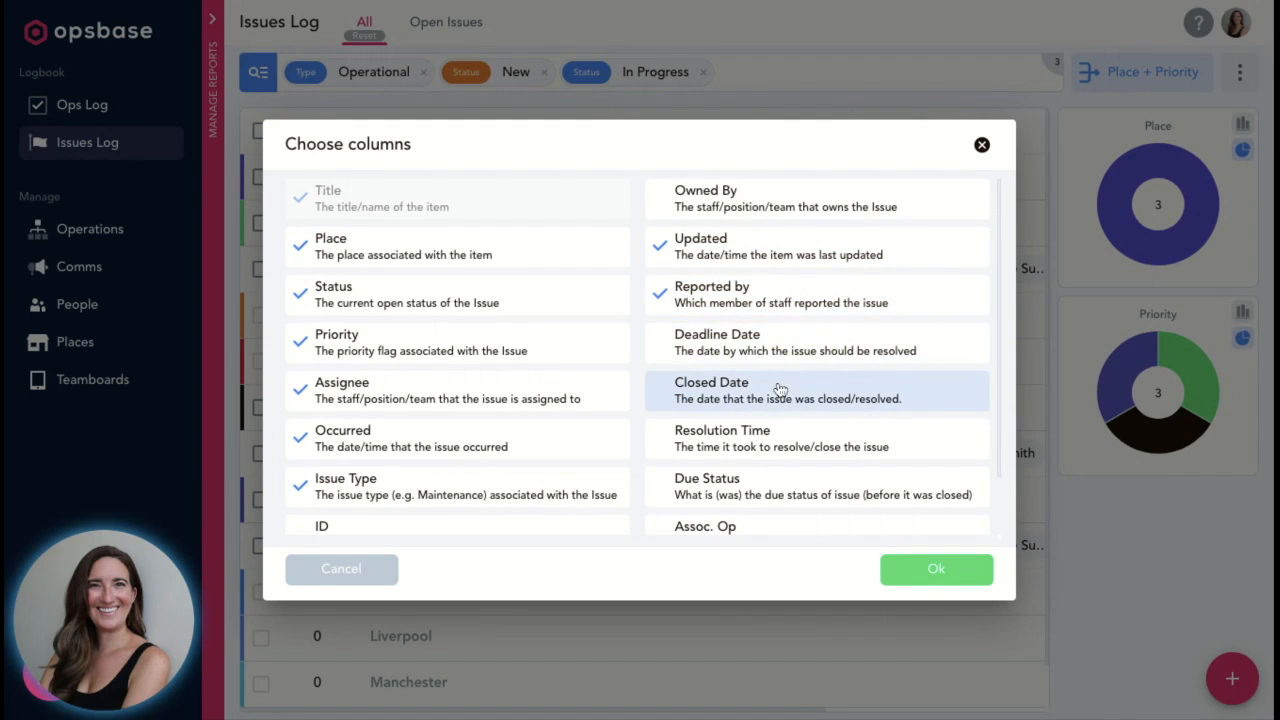
scroll(795, 362, "down", 1)
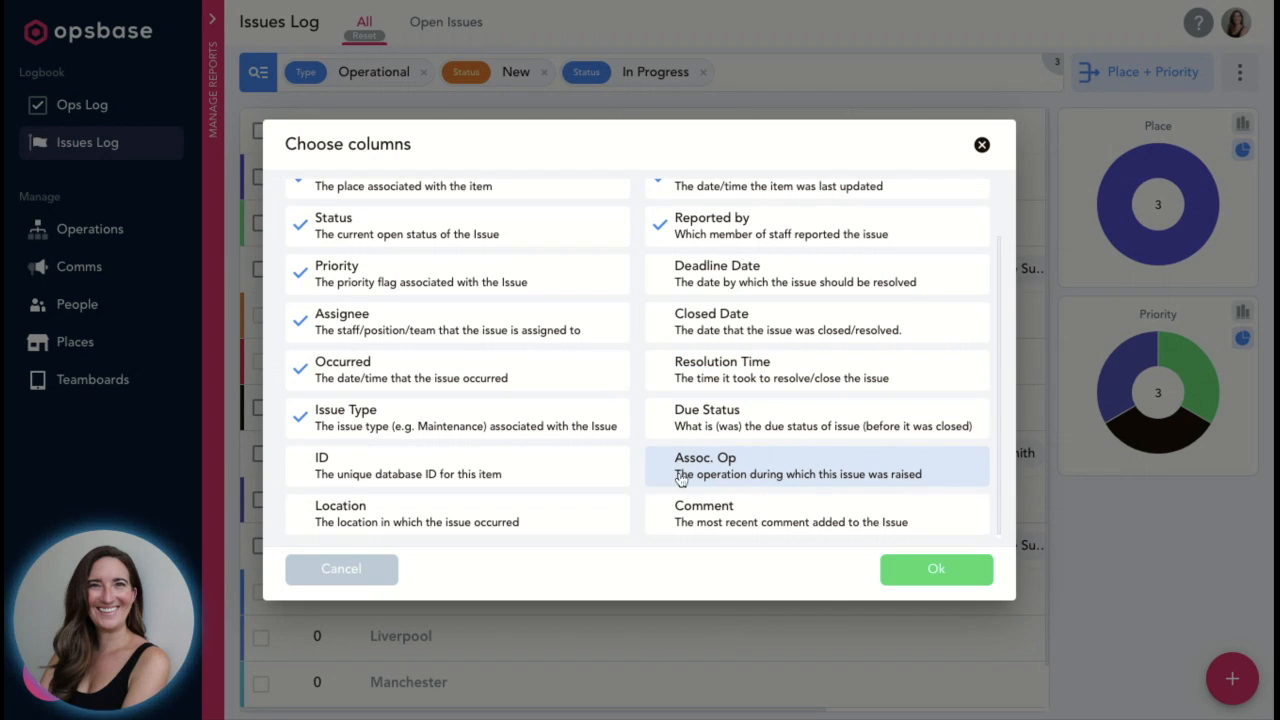
left_click(757, 521)
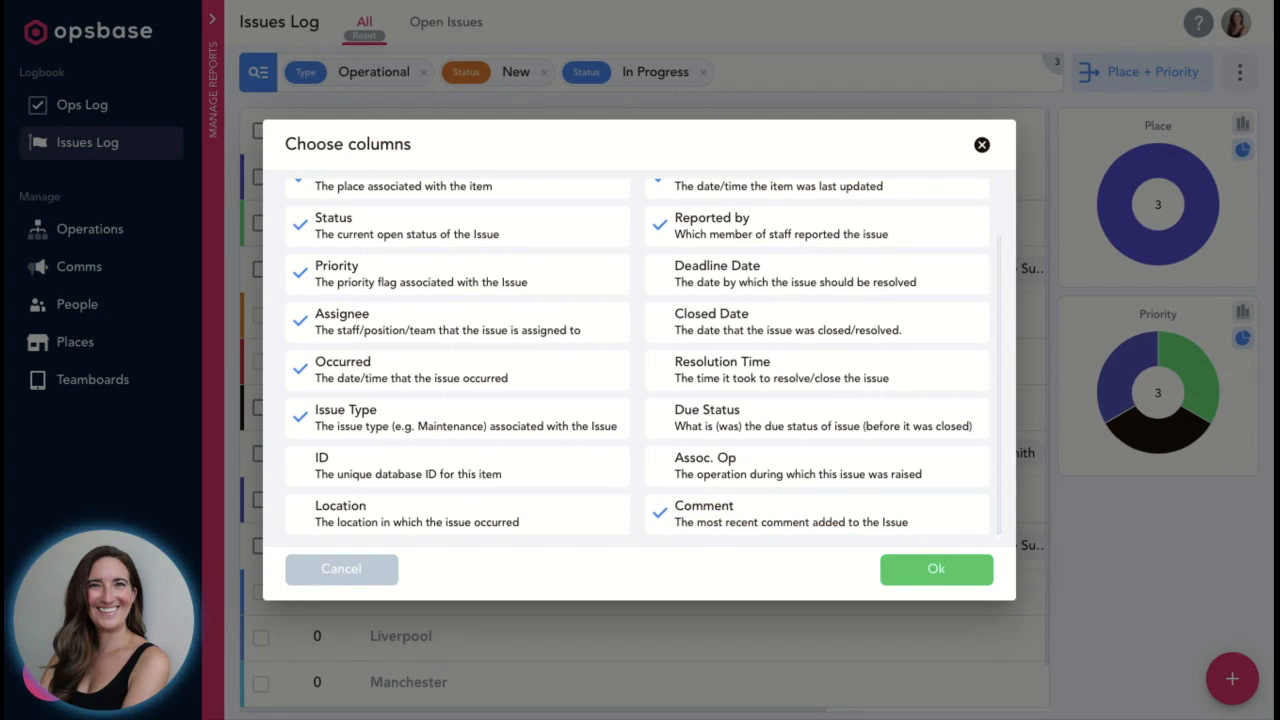
left_click(936, 568)
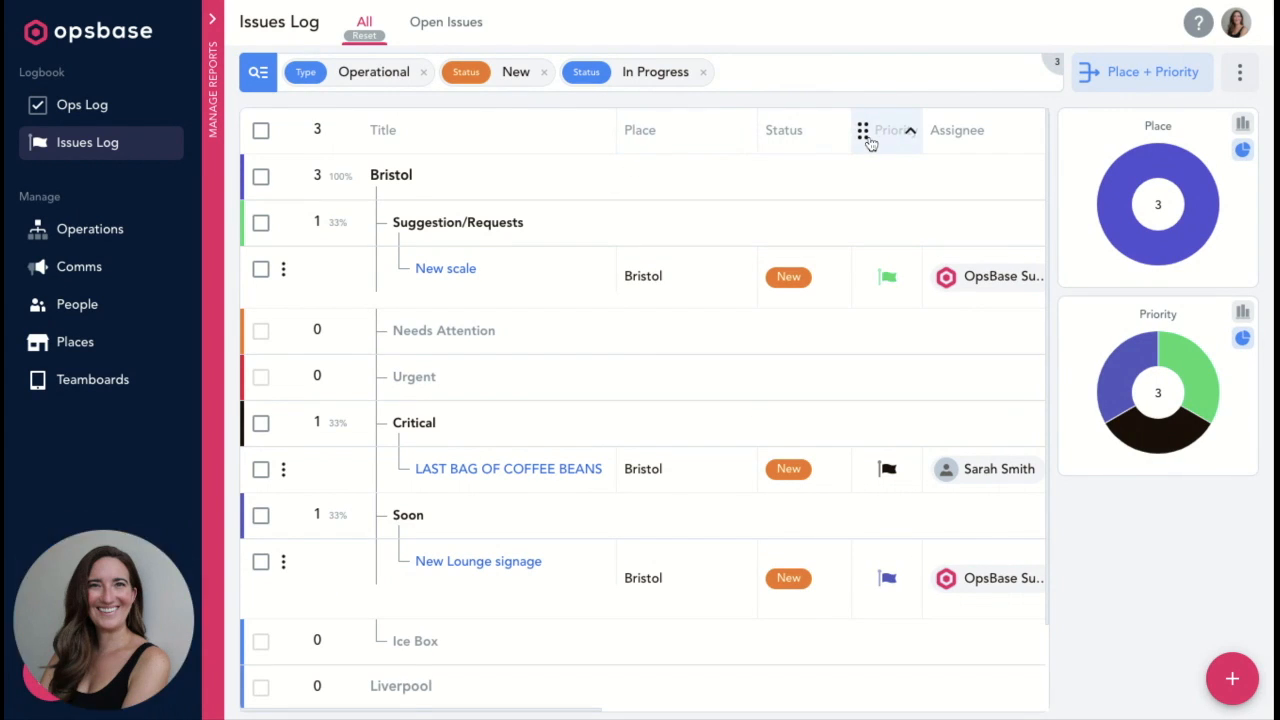
Step: Move the Priority column between Place and Status, and look over the remaining columns of the list
left_click_drag(862, 131, 787, 132)
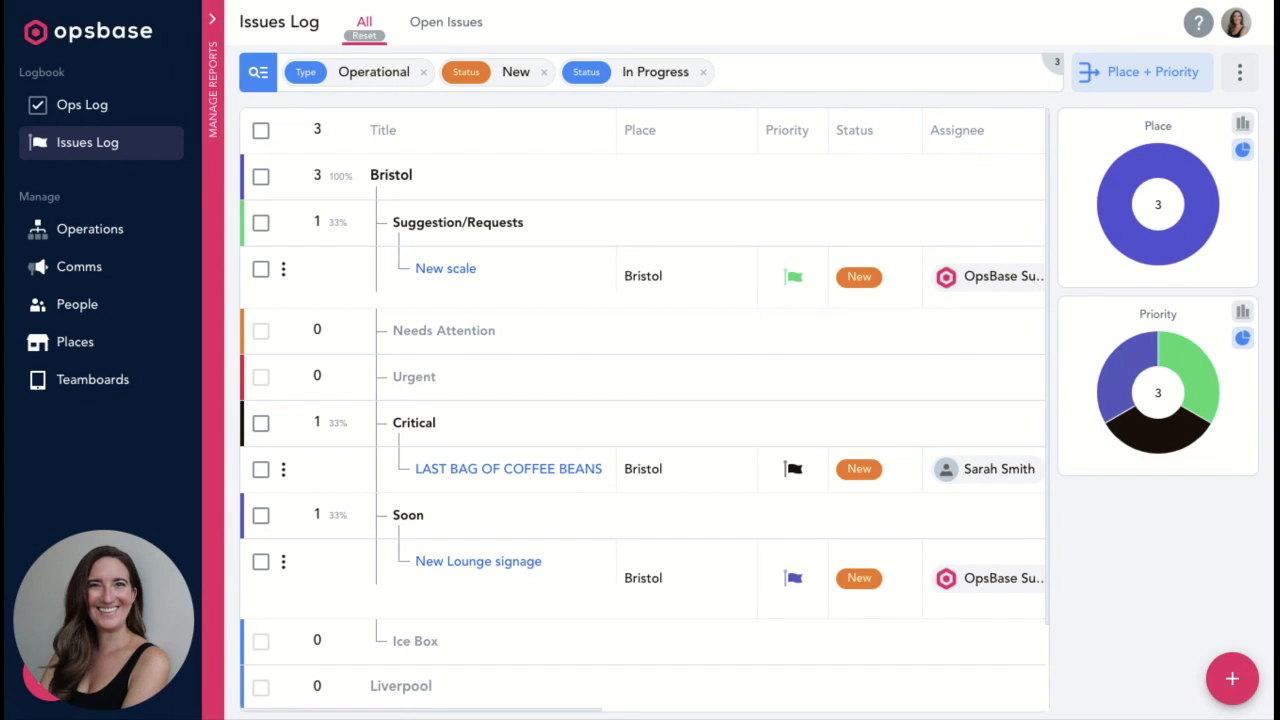
scroll(640, 400, "right", 5)
scroll(640, 400, "right", 5)
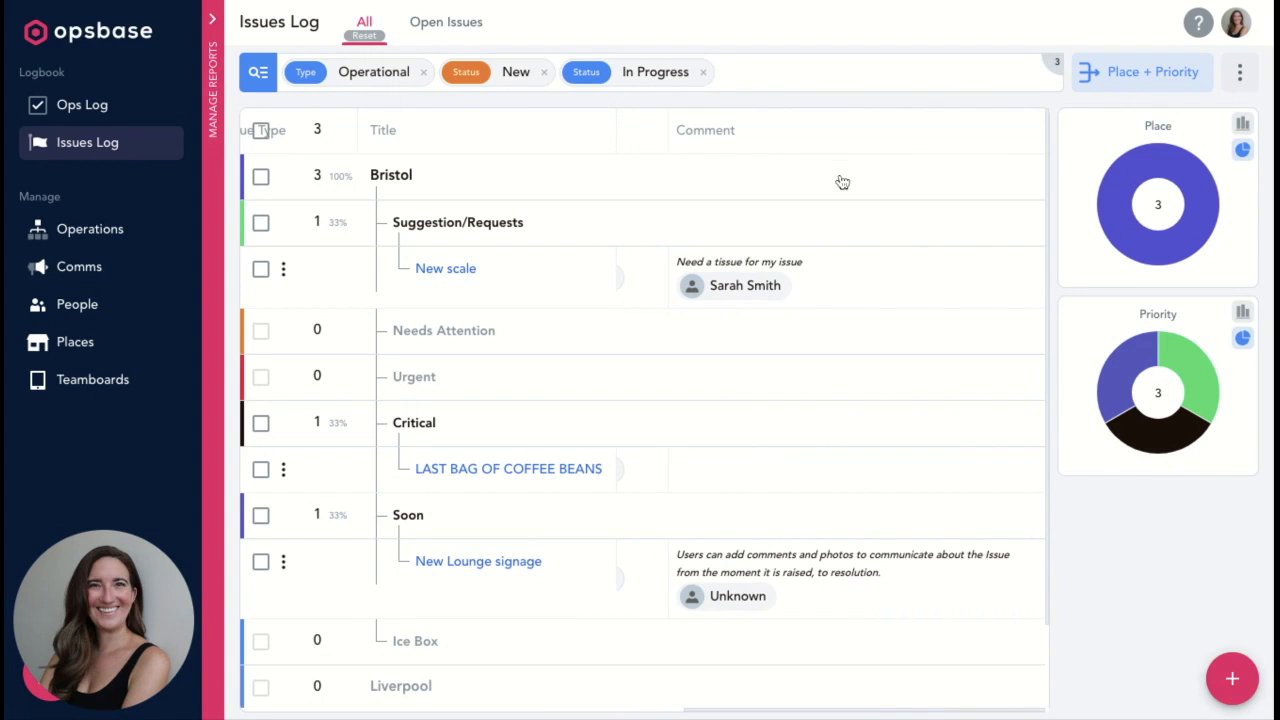
scroll(812, 317, "left", 2)
scroll(812, 317, "left", 5)
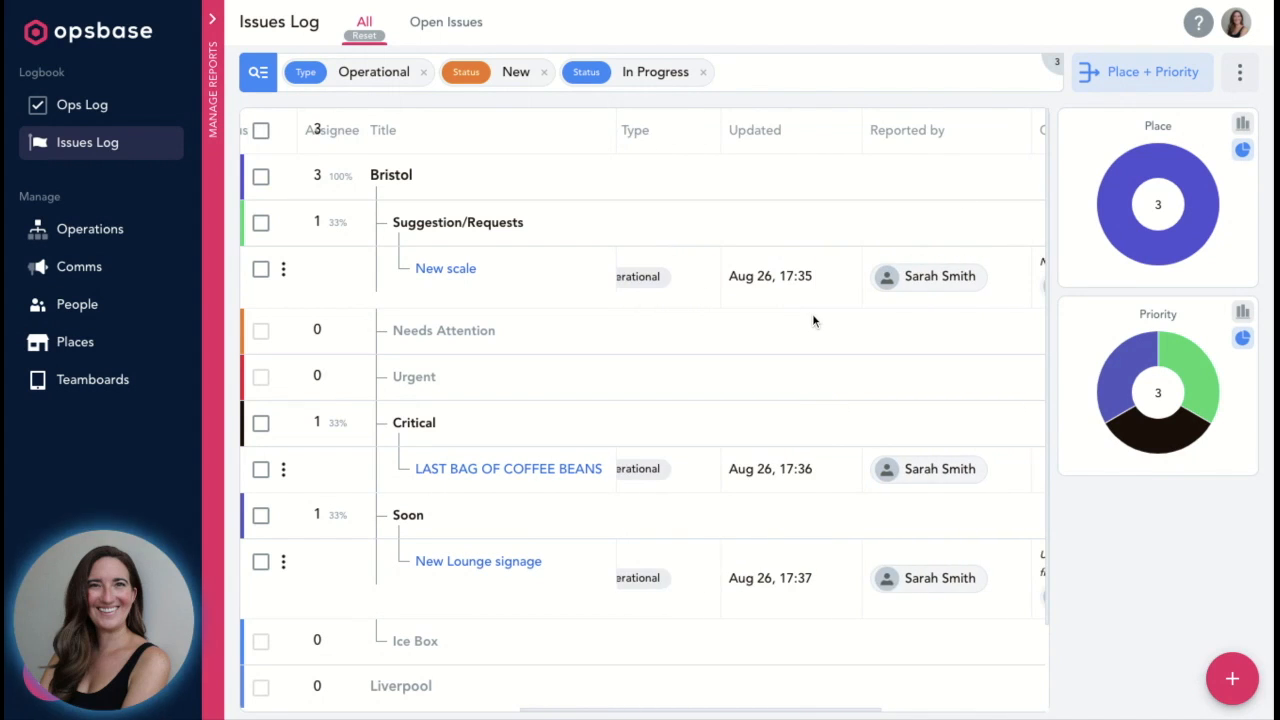
scroll(640, 400, "left", 3)
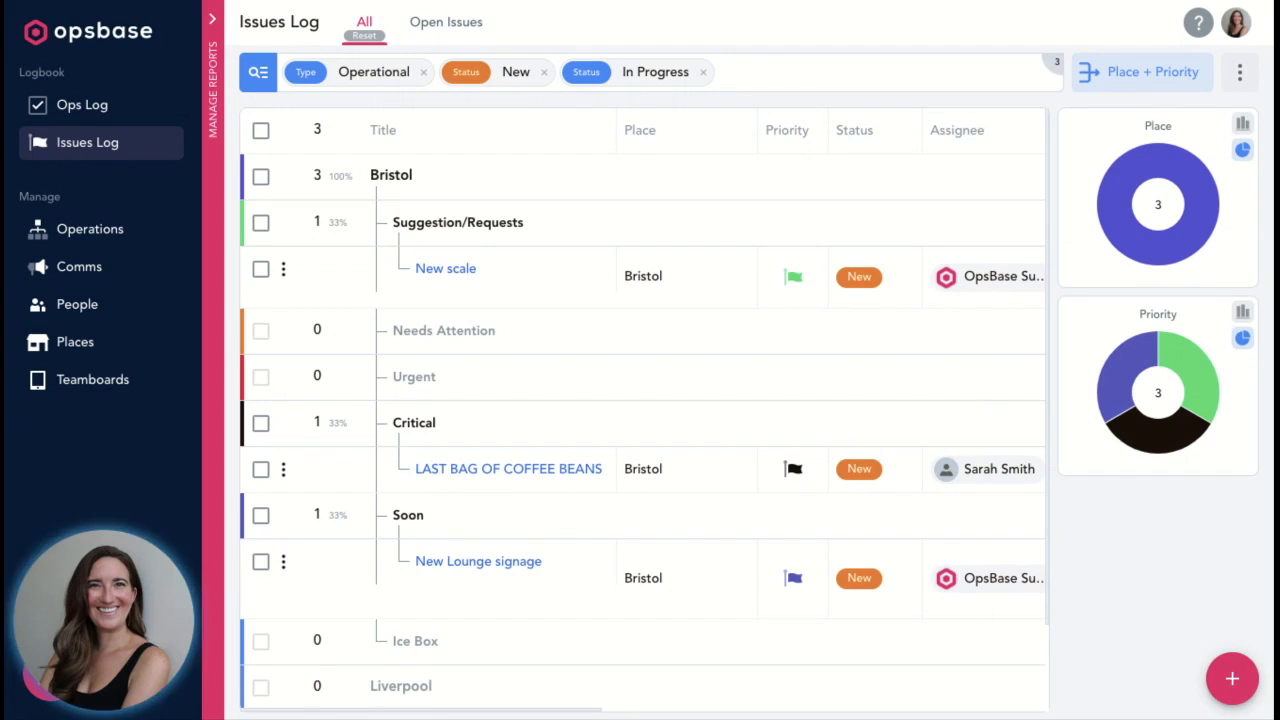
Step: Save the current filters, grouping and columns as a new report titled "Operational Issues"
left_click(1240, 74)
left_click(213, 19)
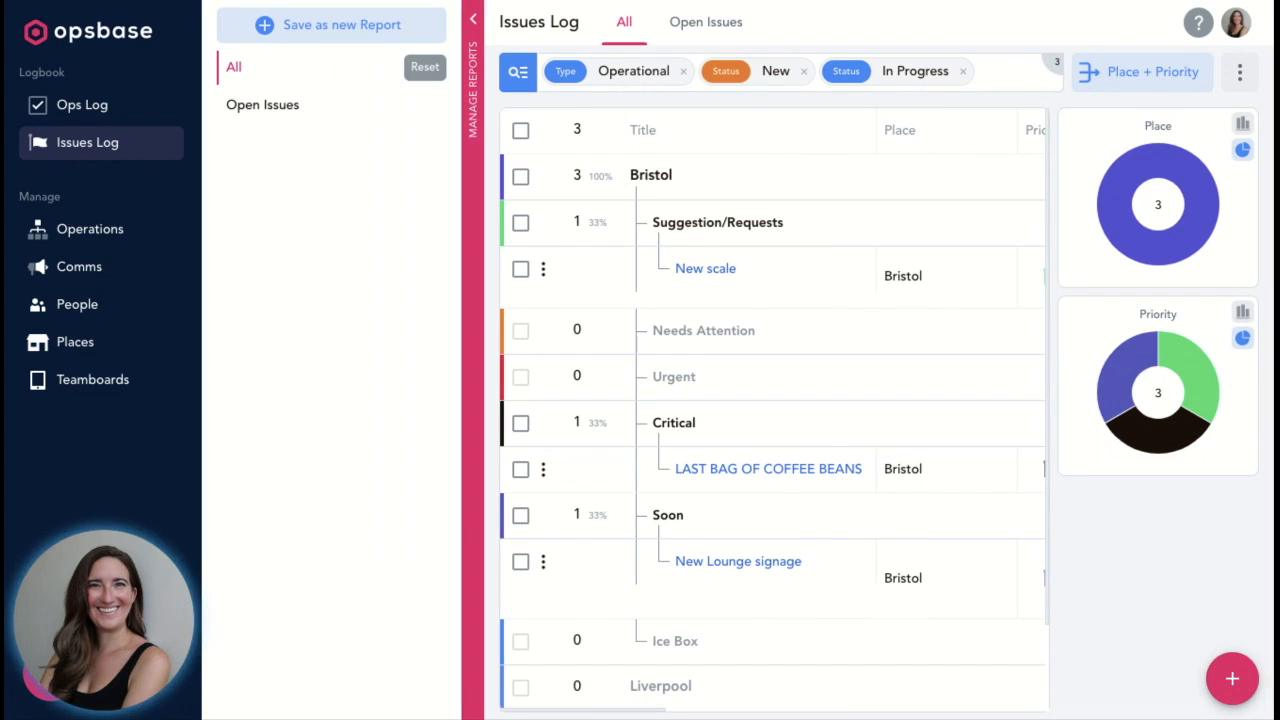
left_click(313, 37)
type("Operation")
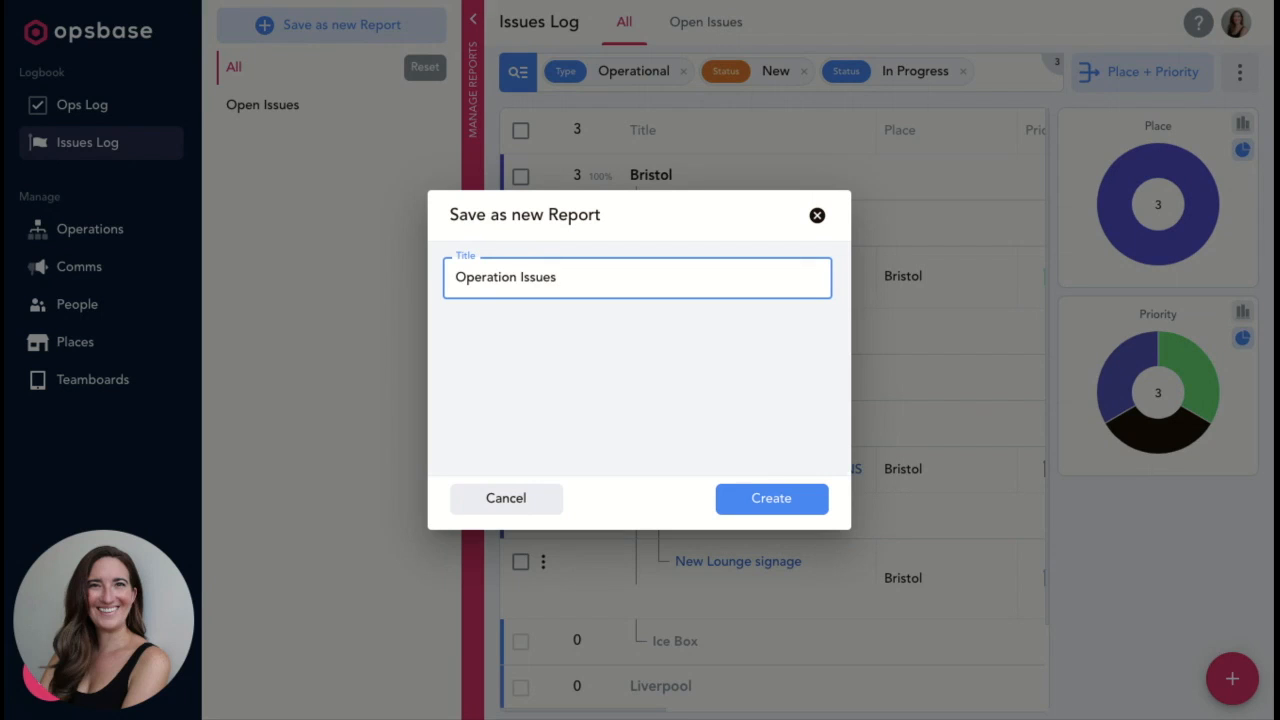
type("al")
left_click(766, 497)
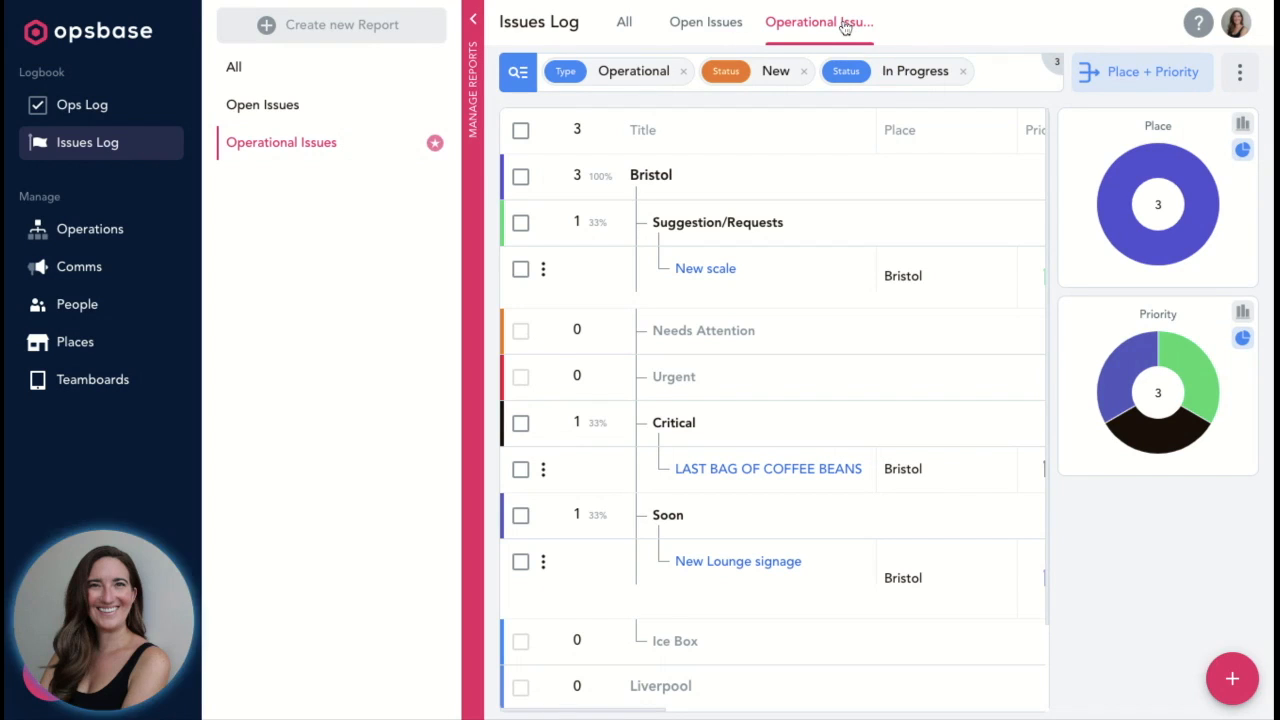
Step: Remove the Operational Issues report from the favourites and share it
mouse_move(435, 156)
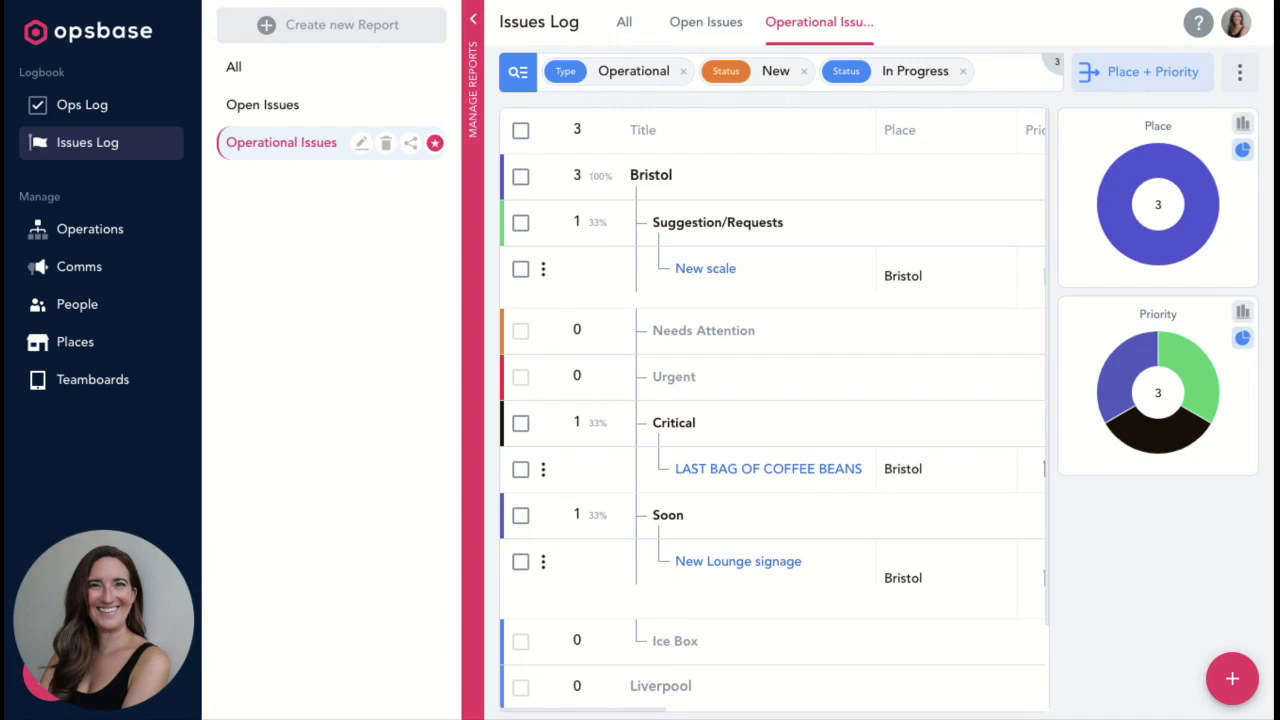
left_click(435, 143)
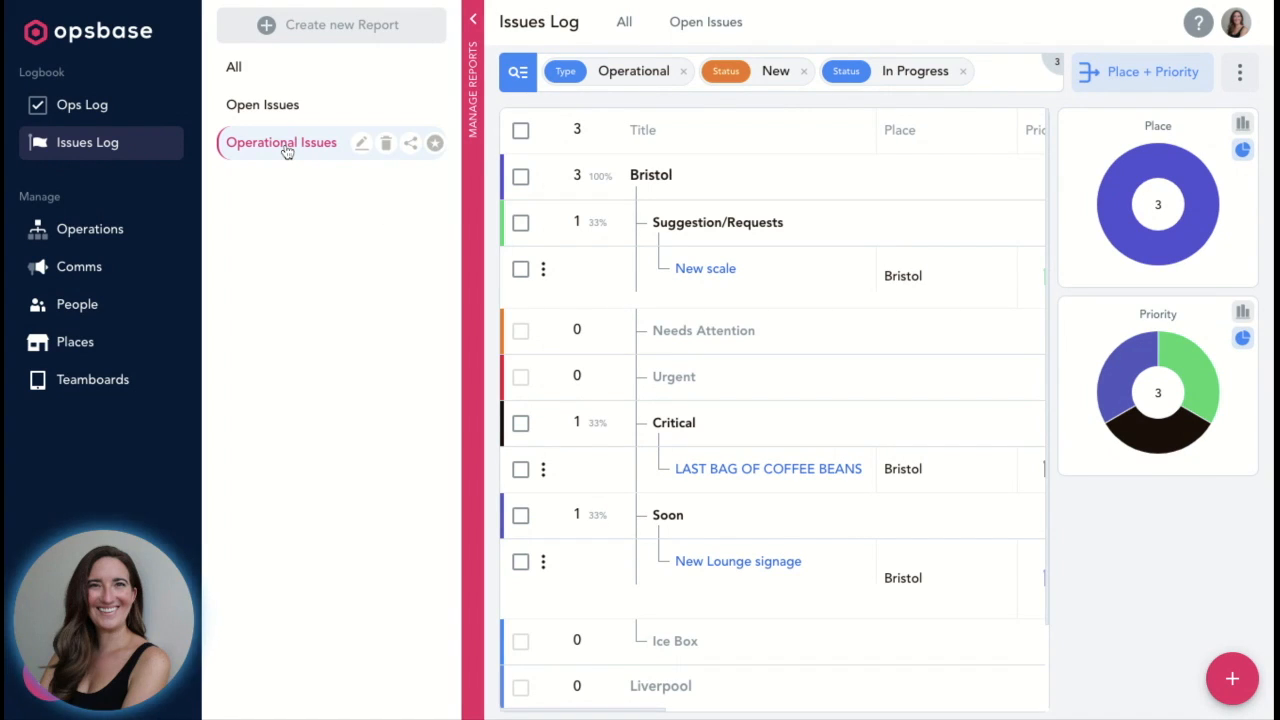
left_click(361, 143)
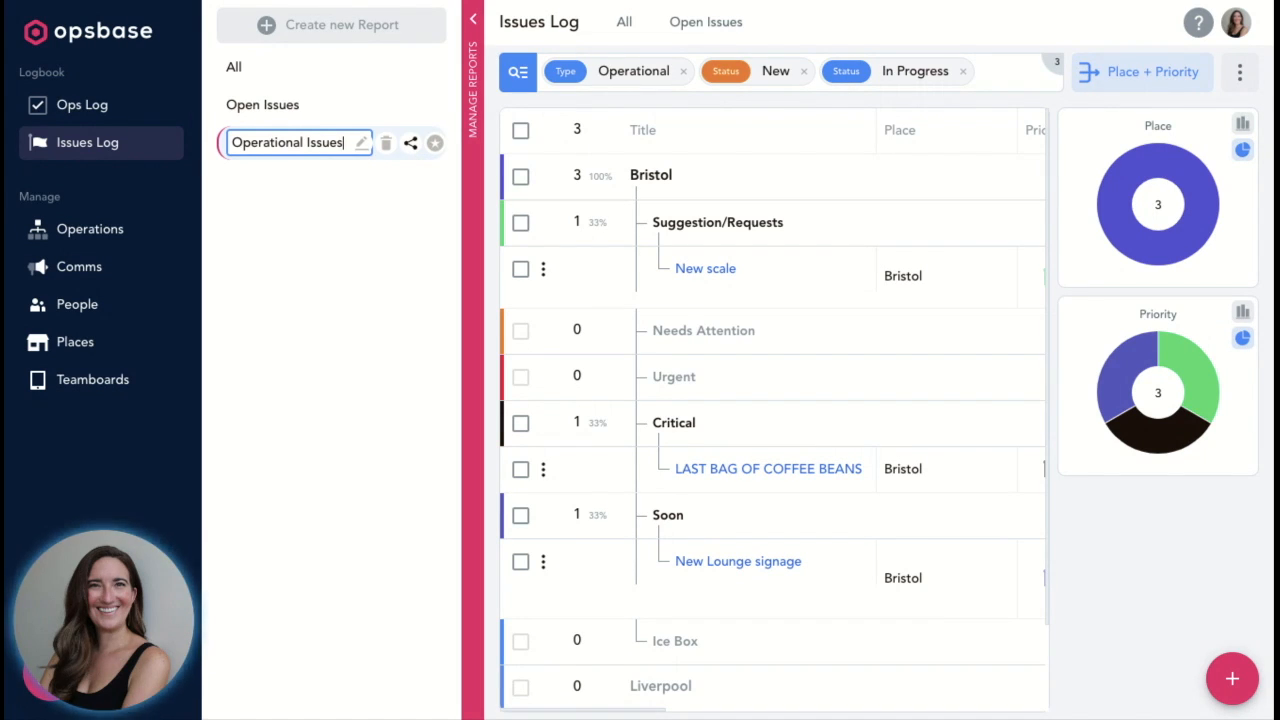
key("Return")
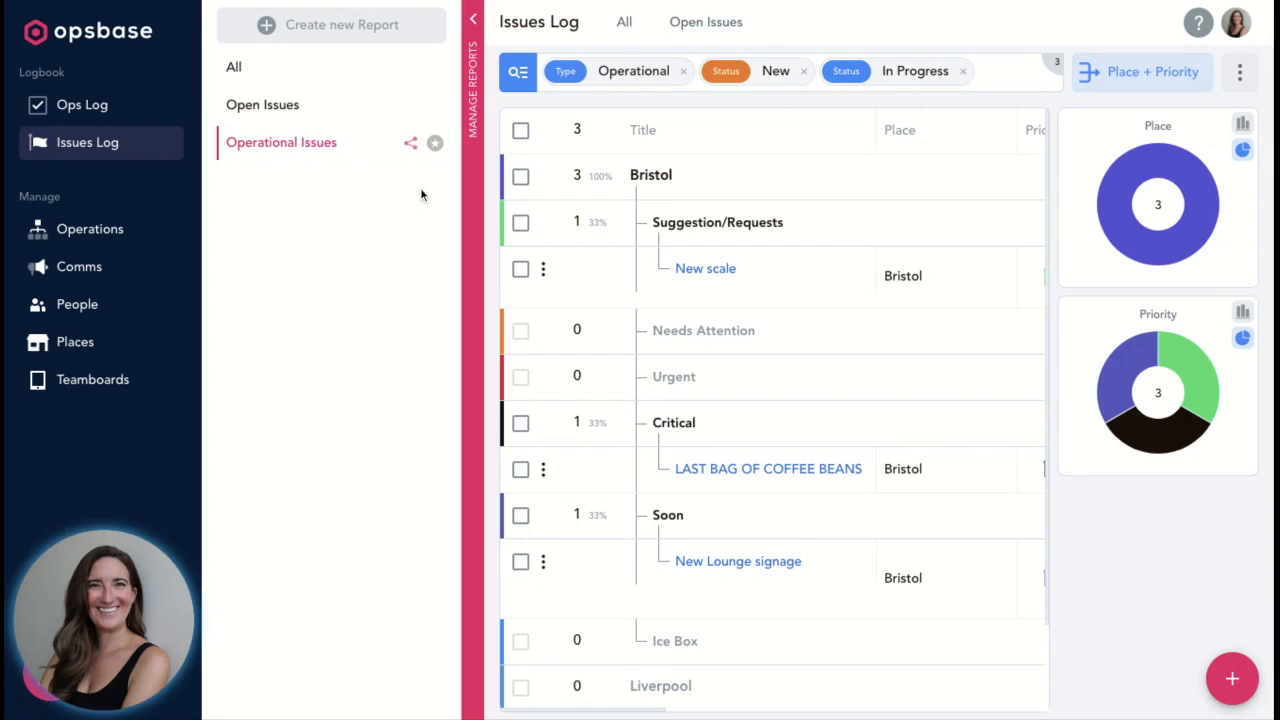
left_click(413, 148)
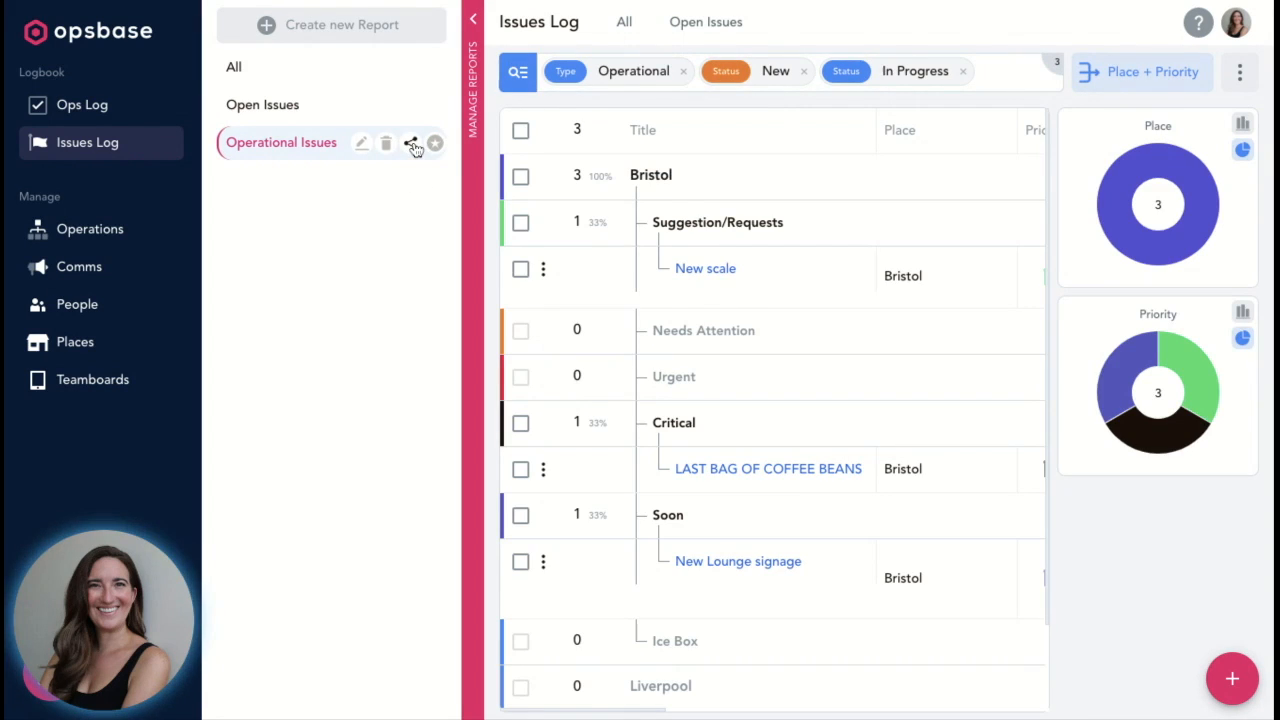
left_click(413, 147)
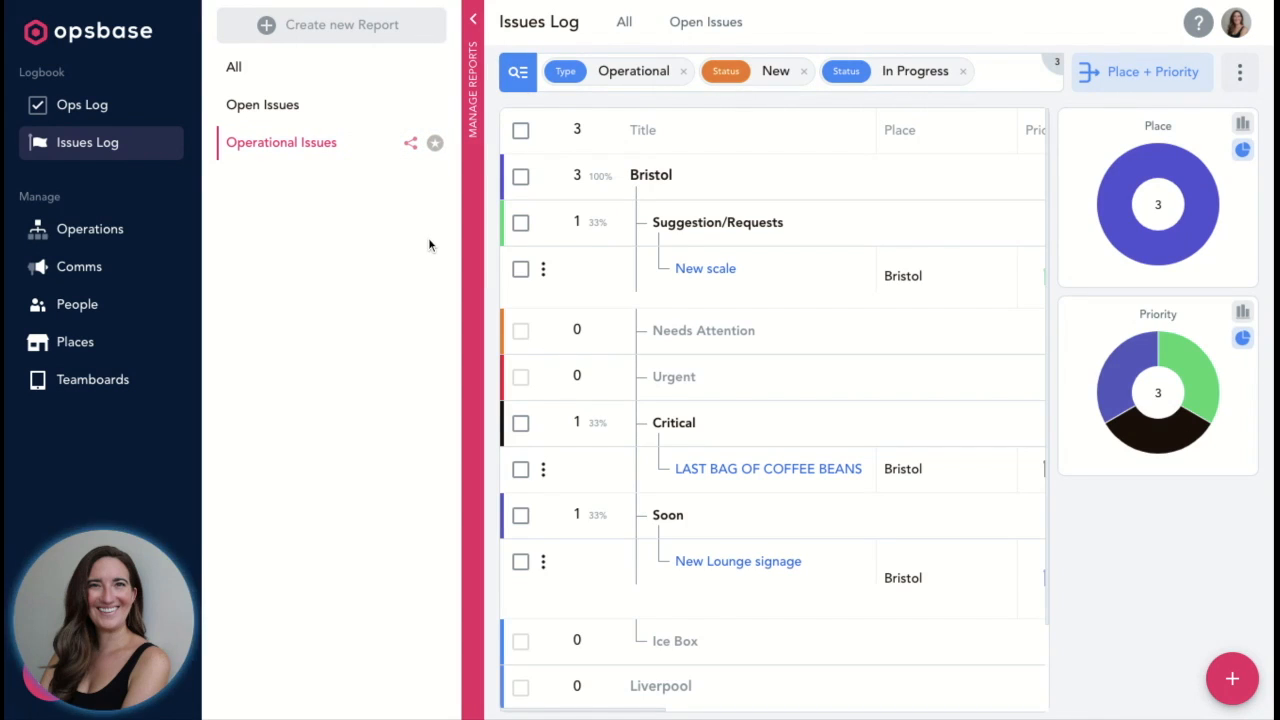
Step: View the Open Issues and All reports, and return to the Operational Issues report
left_click(270, 108)
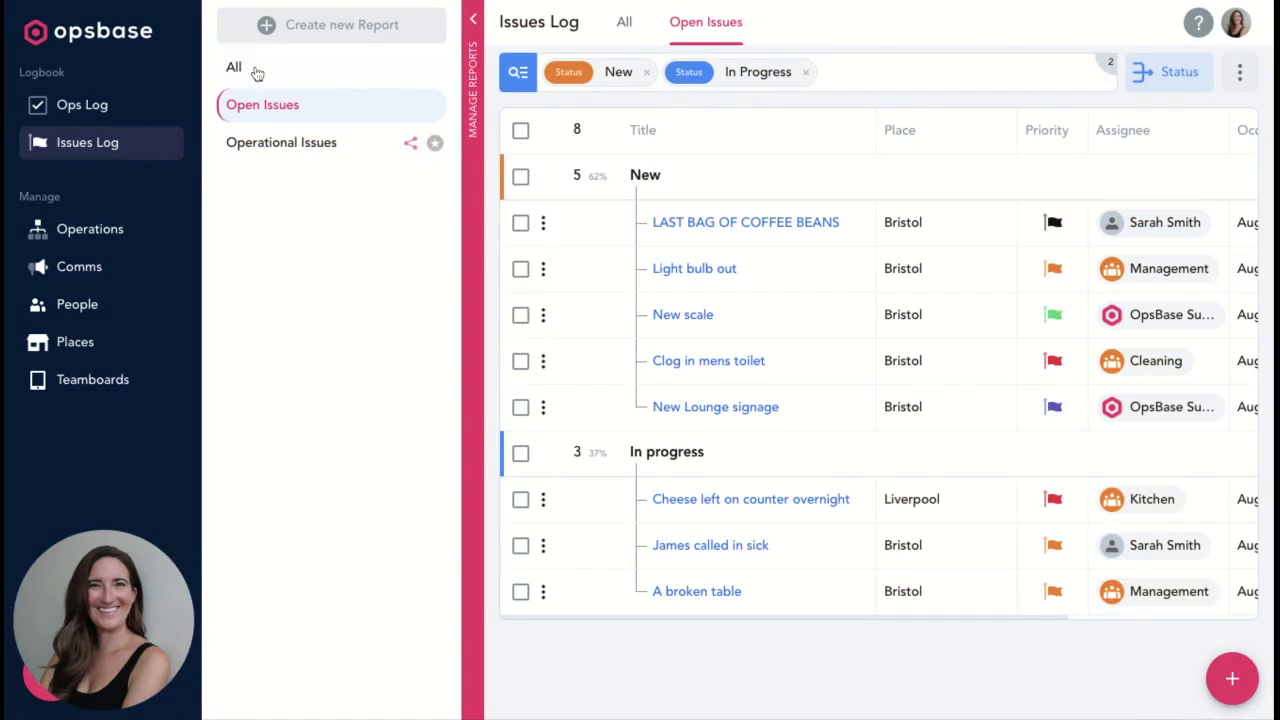
left_click(255, 70)
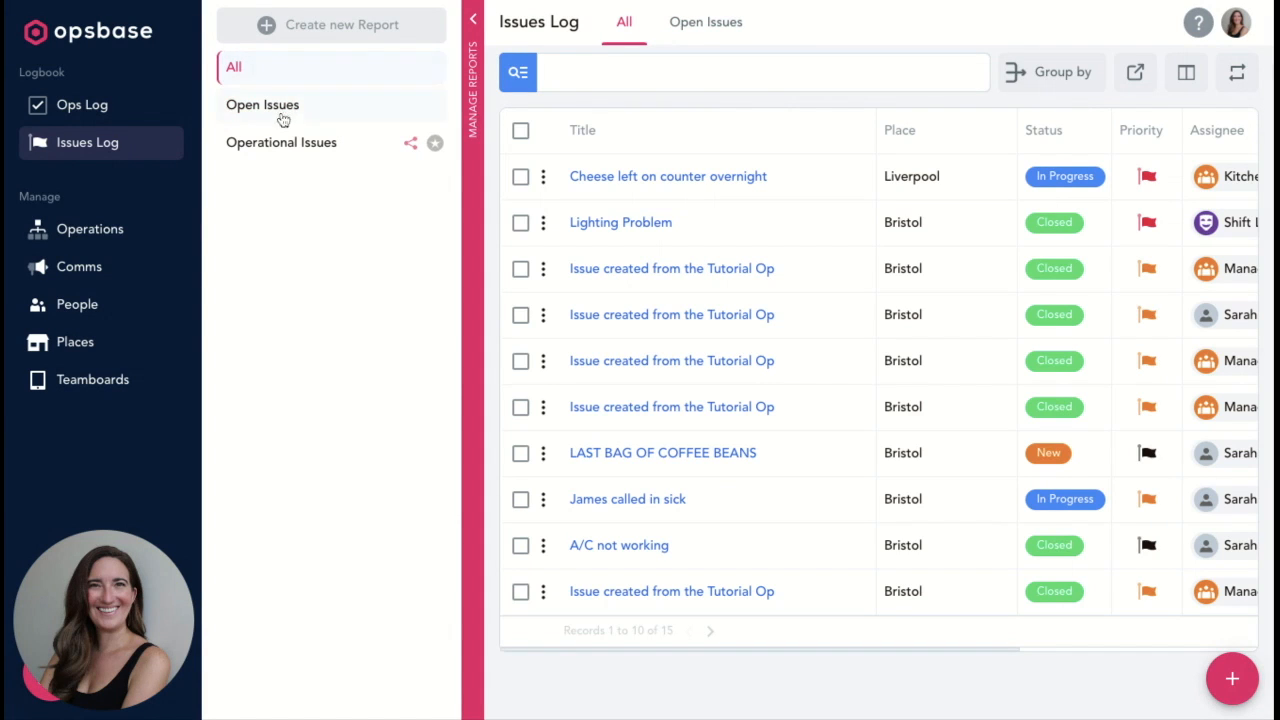
left_click(315, 150)
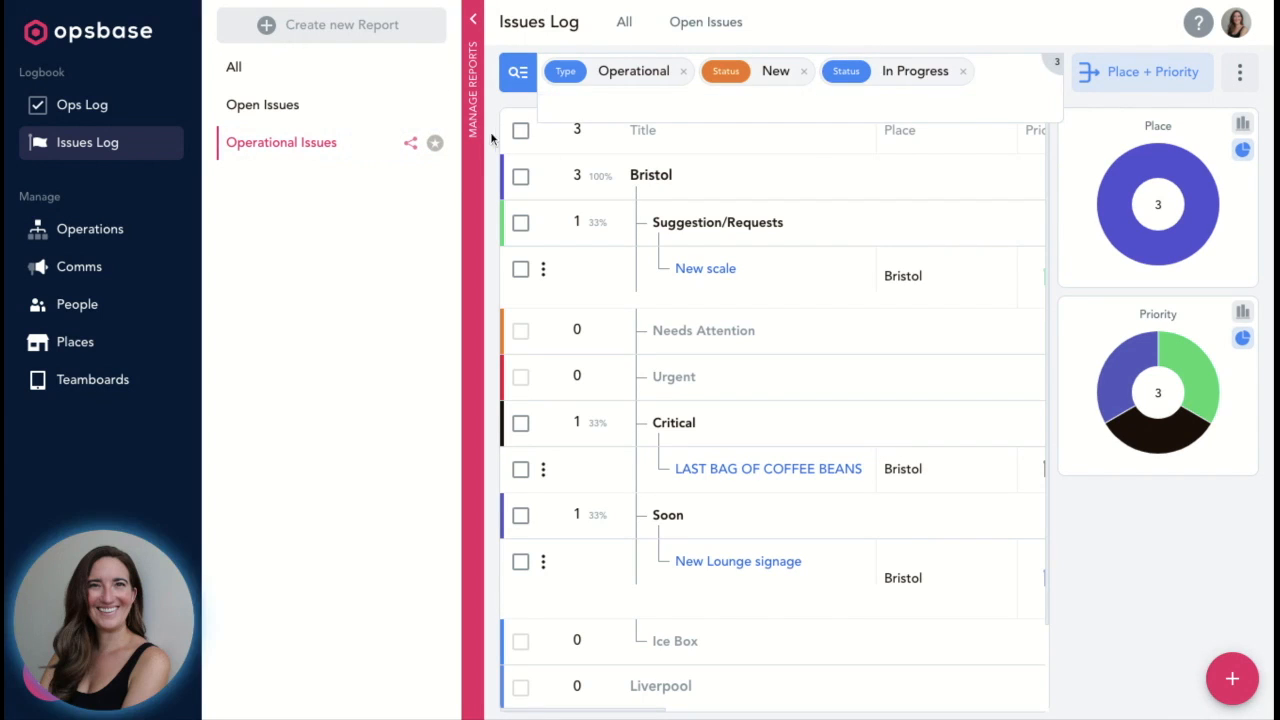
Step: Collapse the report list and look over the columns of the Operational Issues report through to Comment
left_click(477, 310)
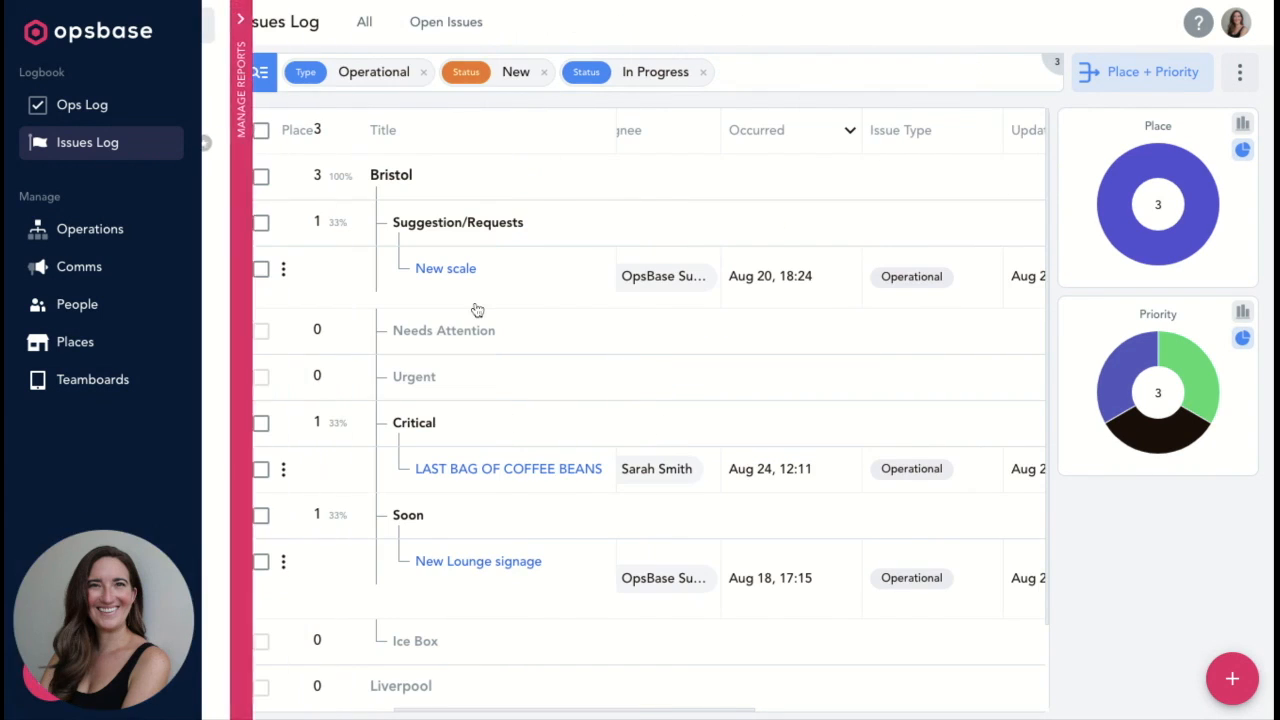
scroll(794, 361, "right", 5)
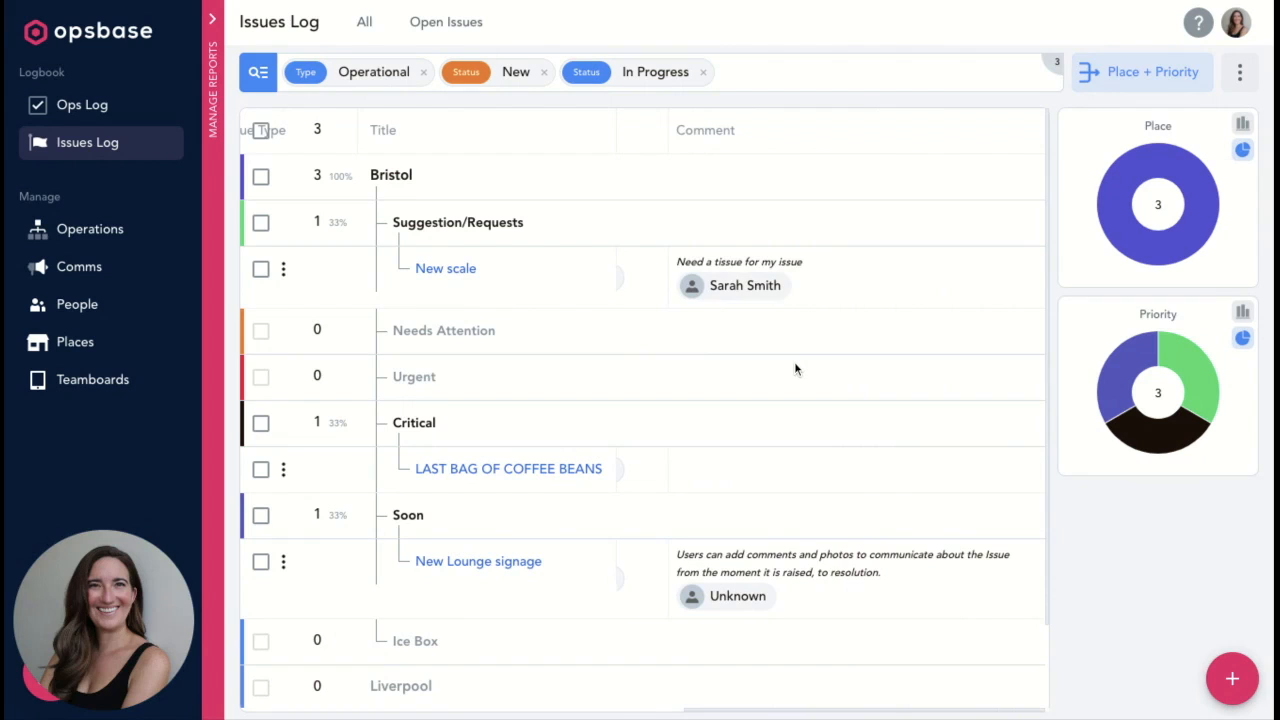
scroll(794, 368, "left", 5)
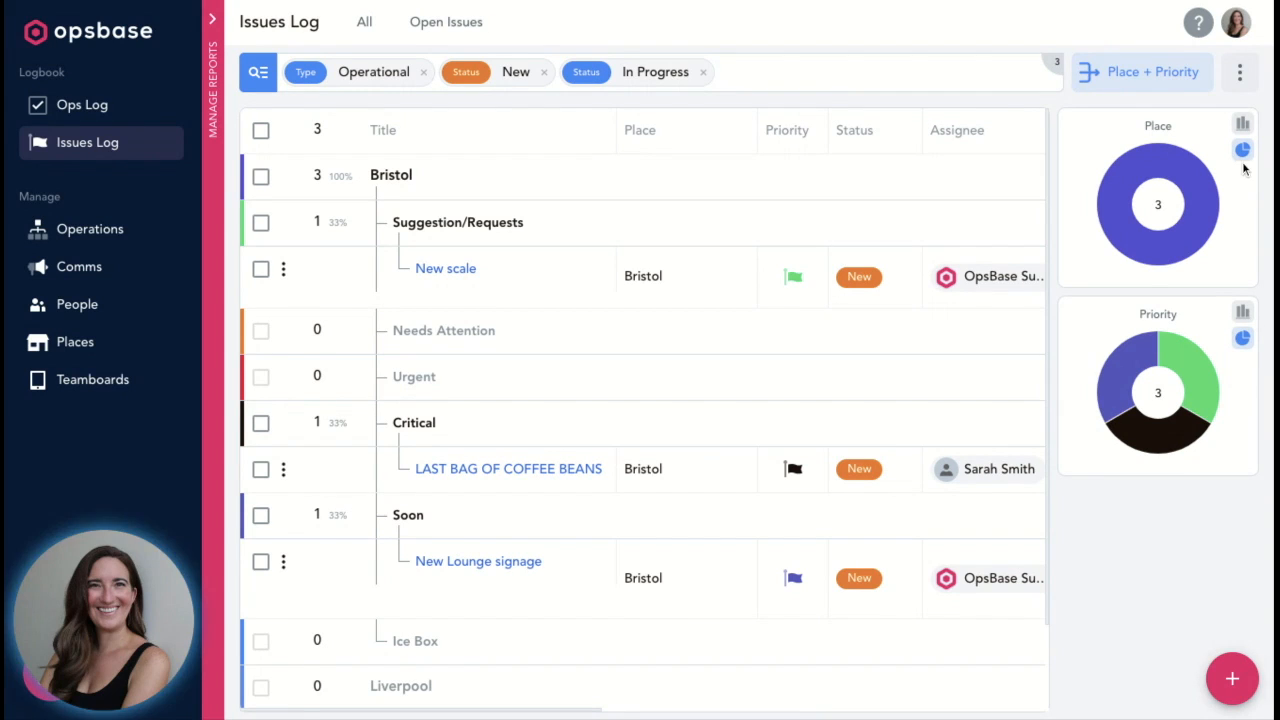
Step: Hide the charts and remove the Reported by and Issue Type columns from the Operational Issues report
left_click(1239, 71)
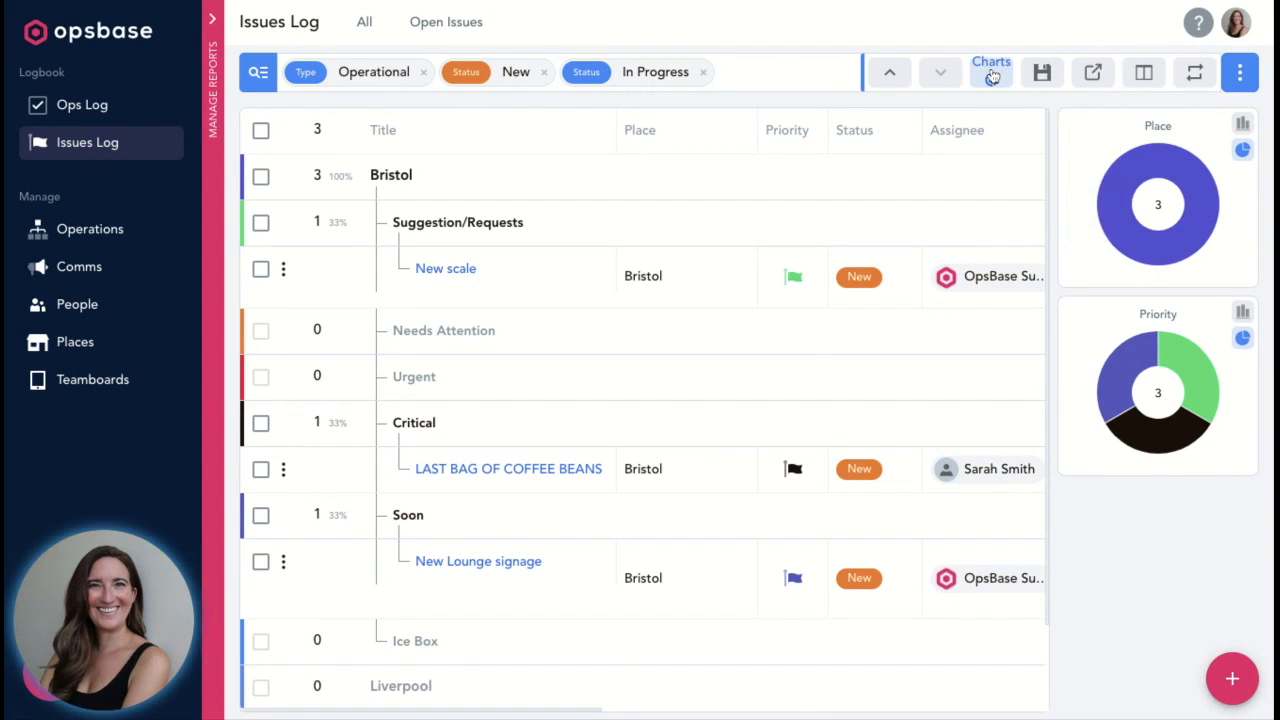
left_click(991, 73)
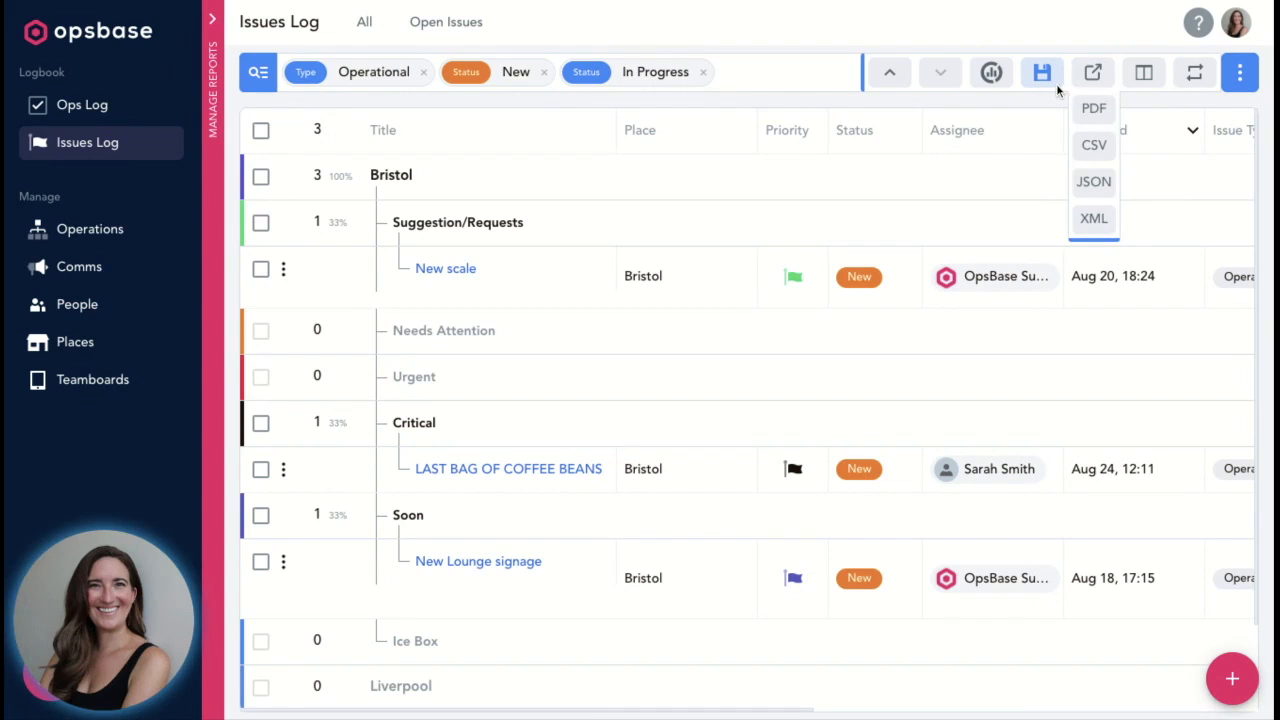
left_click(1145, 73)
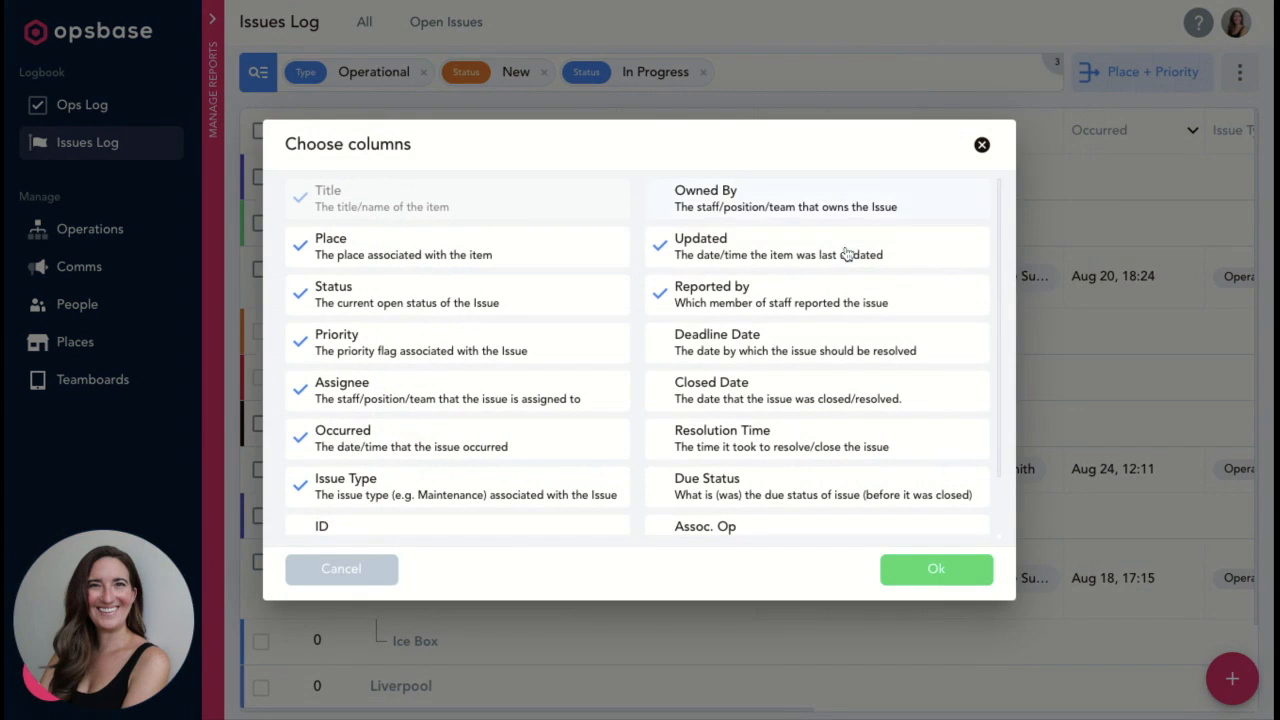
left_click(748, 305)
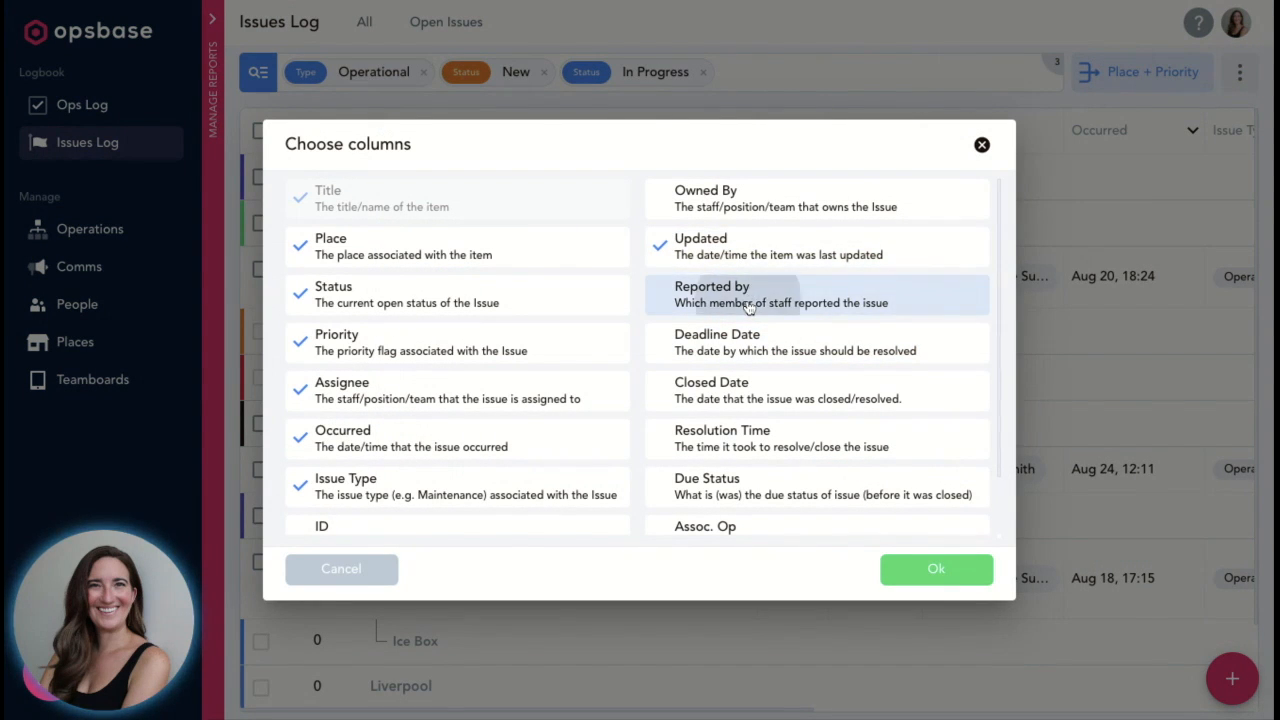
left_click(404, 494)
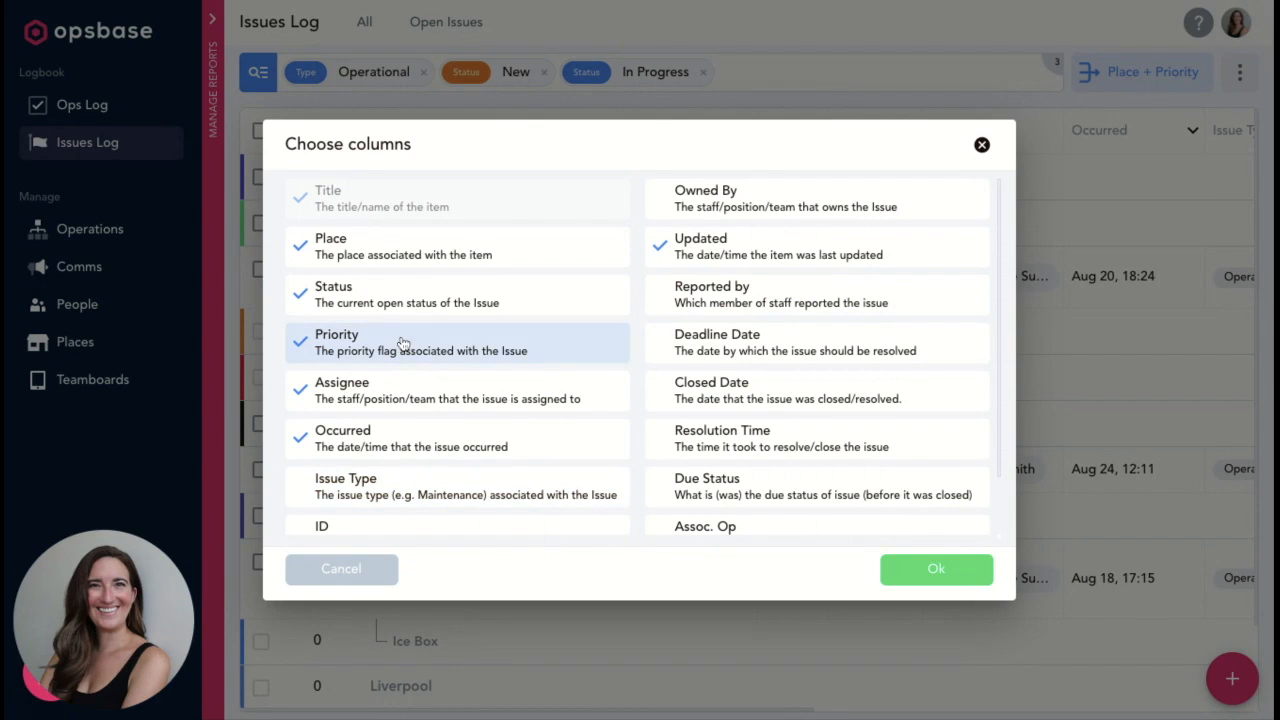
left_click(936, 570)
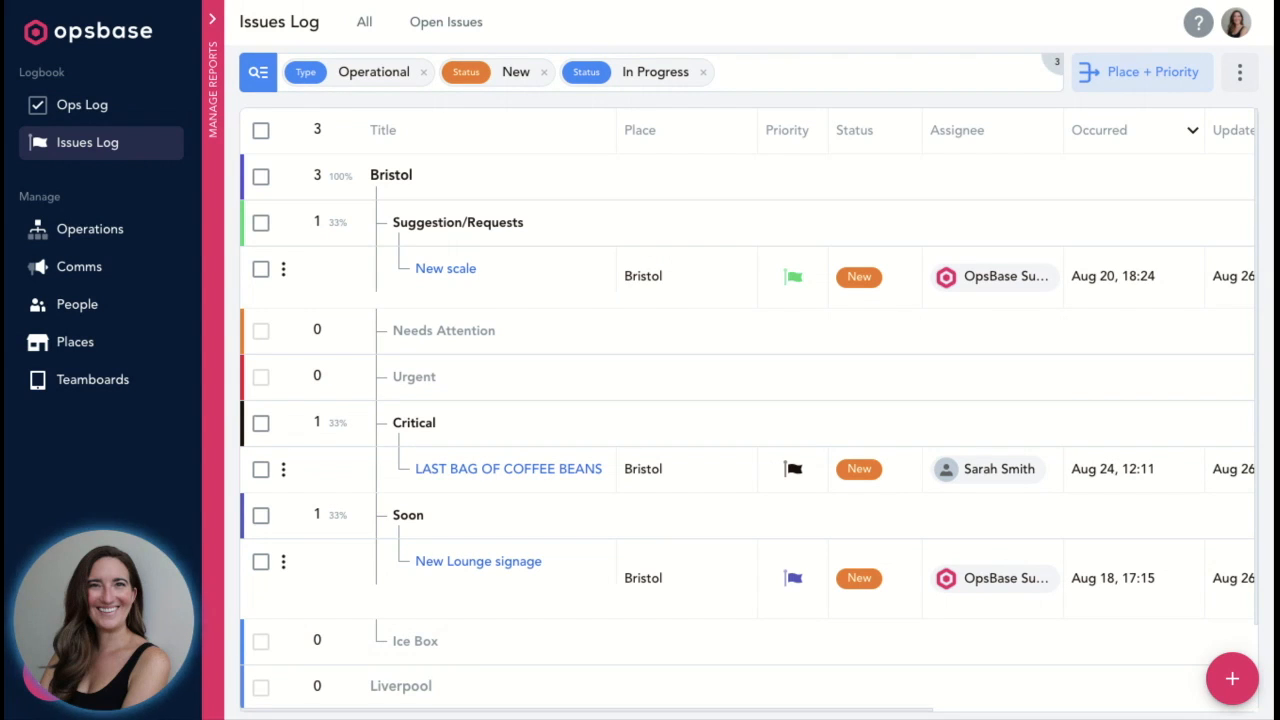
Step: Save the changed layout to the existing Operational Issues report and collapse the report list
left_click(219, 212)
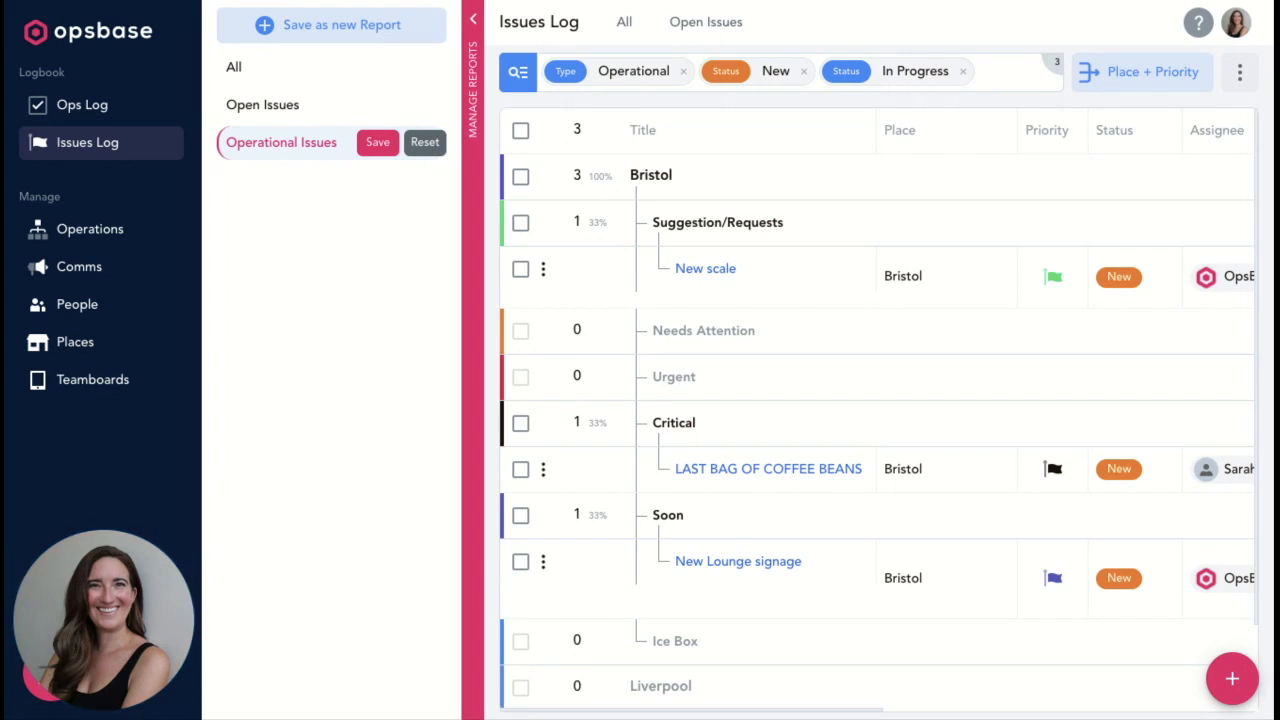
left_click(378, 143)
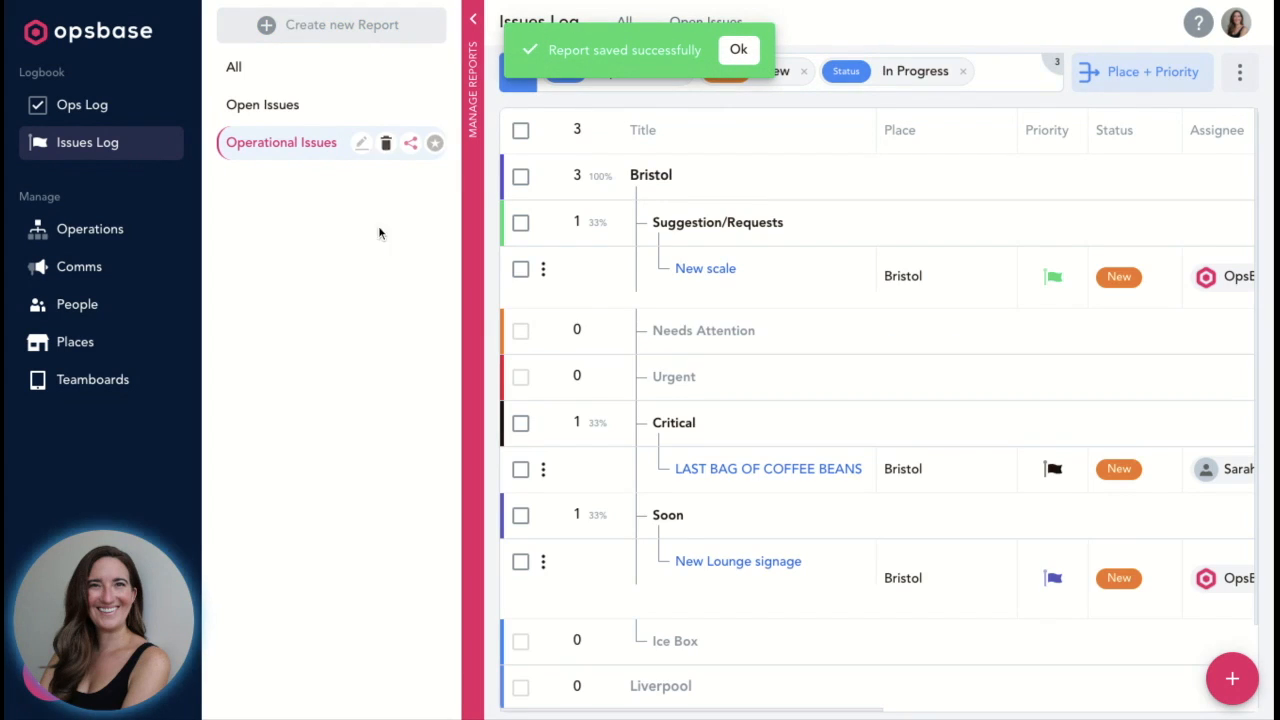
left_click(478, 210)
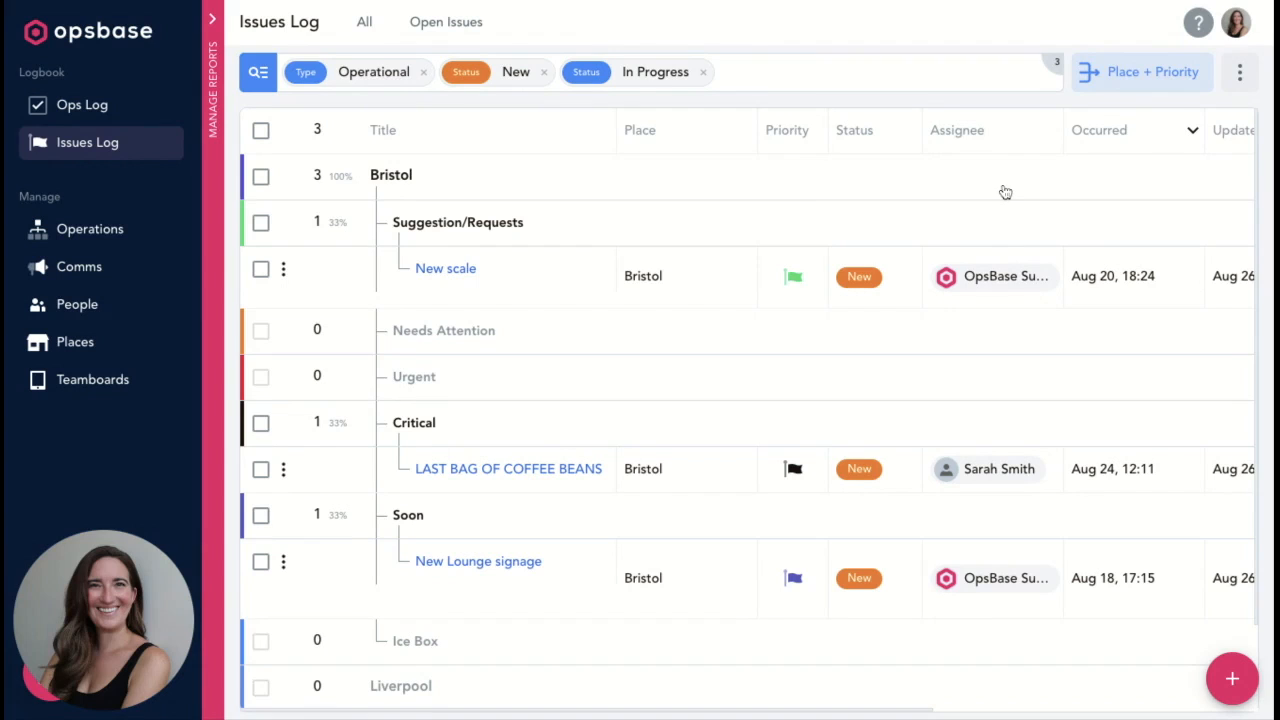
Step: Open the export format choices for the Operational Issues report
left_click(1239, 74)
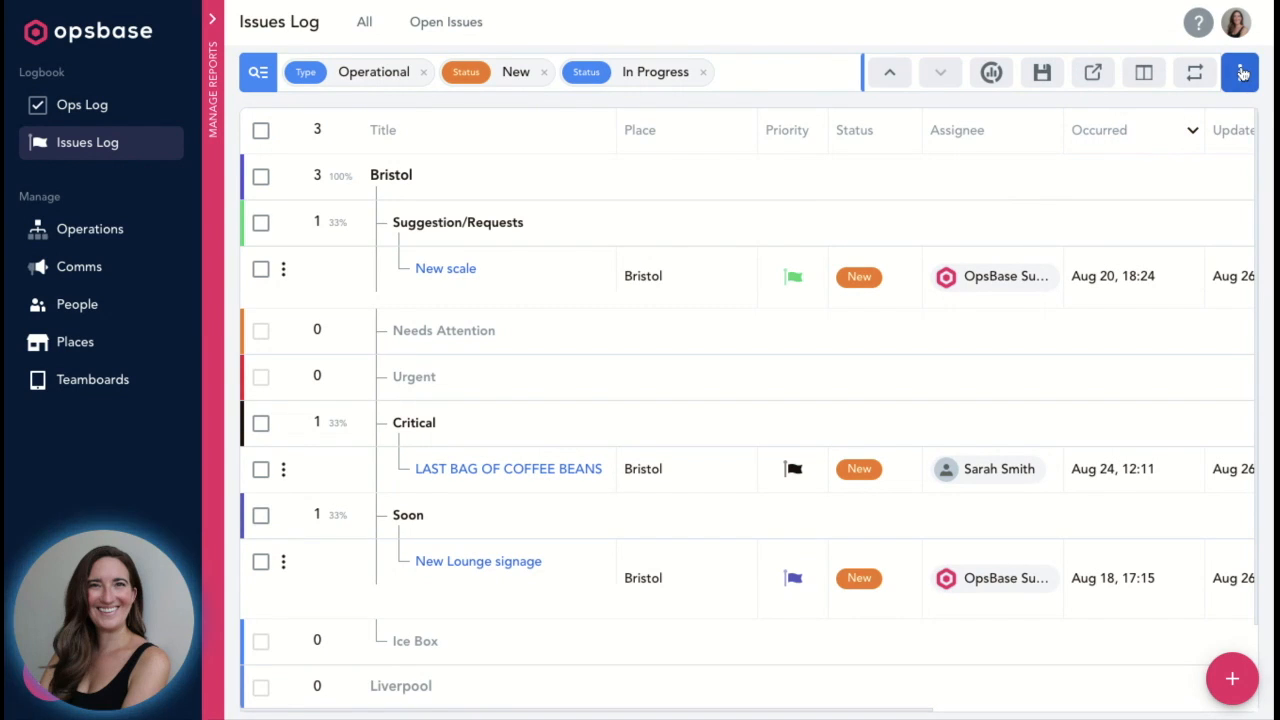
left_click(1100, 78)
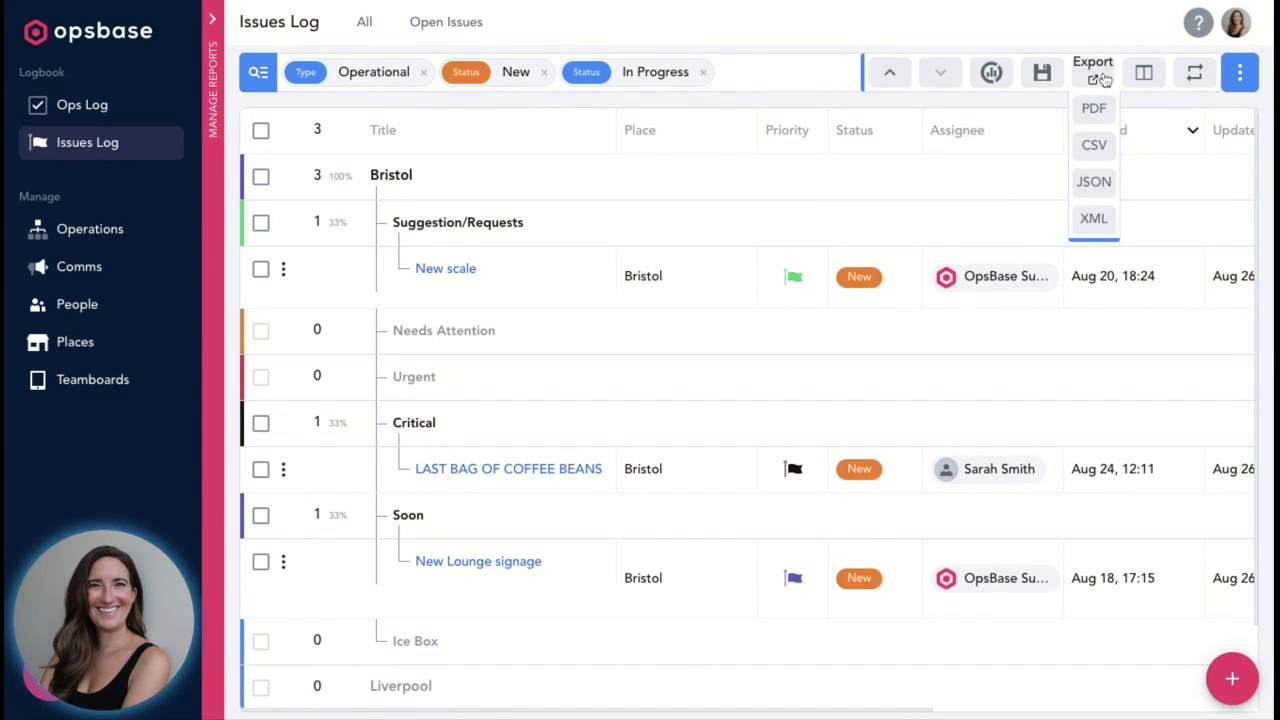